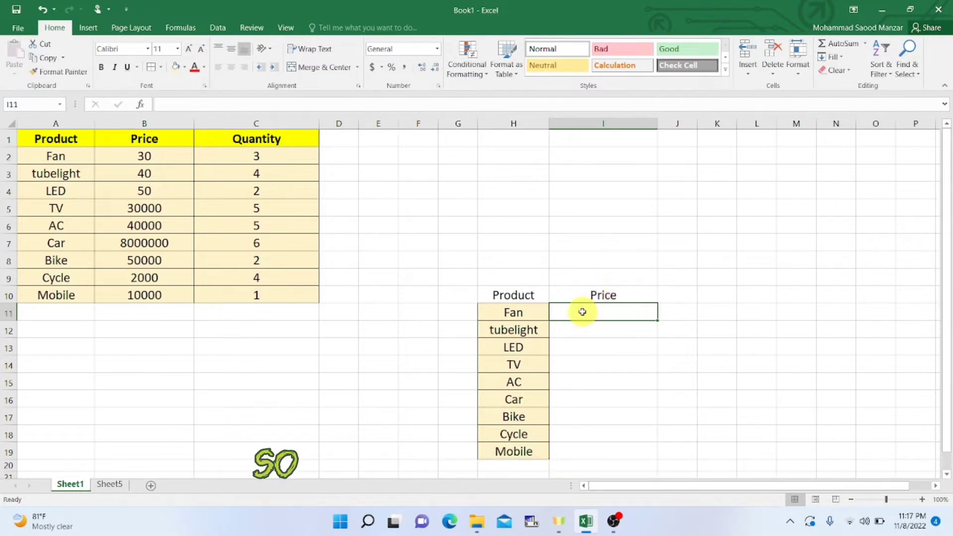
left_click(507, 295)
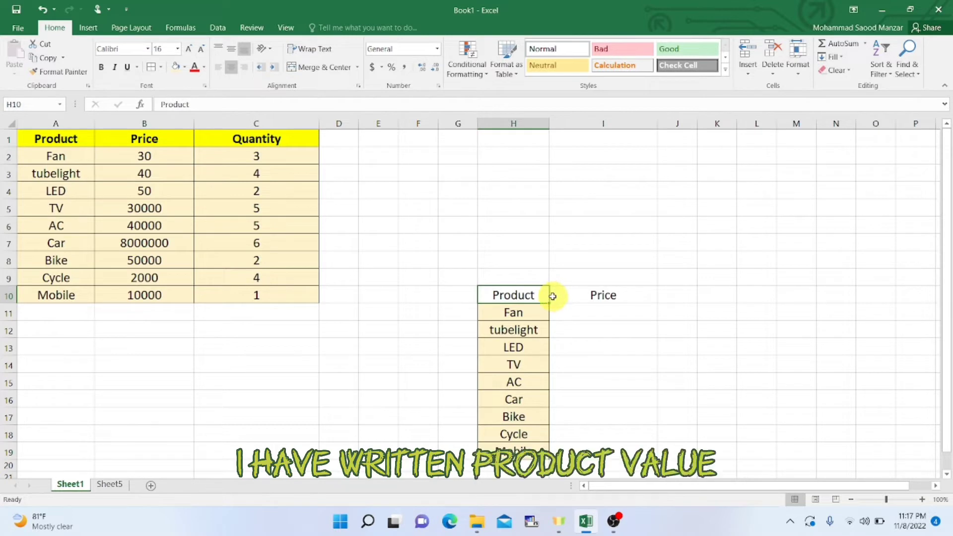
left_click(592, 296)
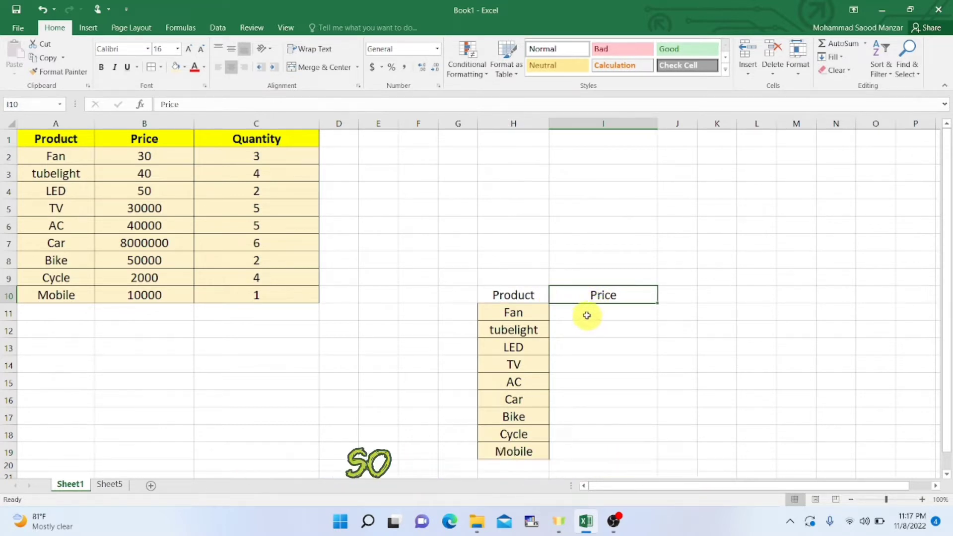
left_click(586, 315)
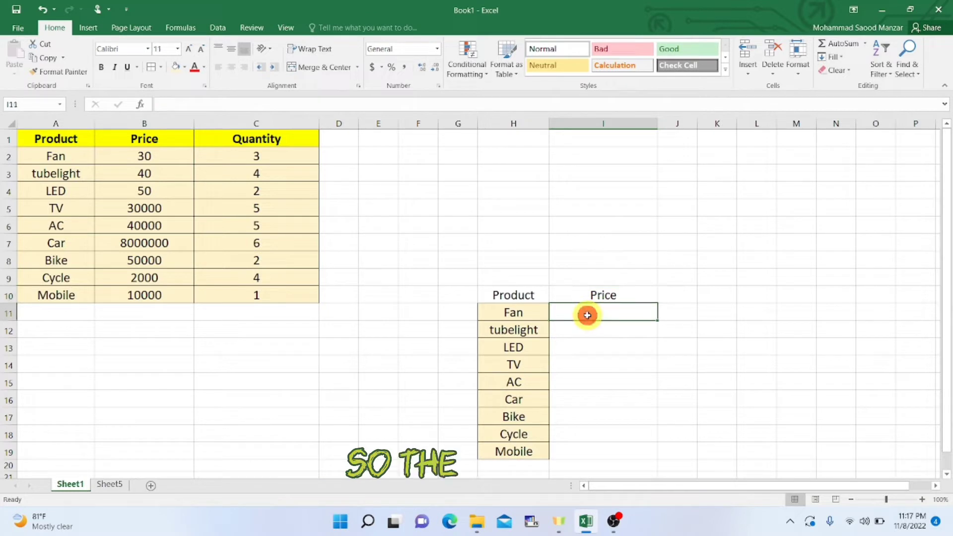
left_click(504, 313)
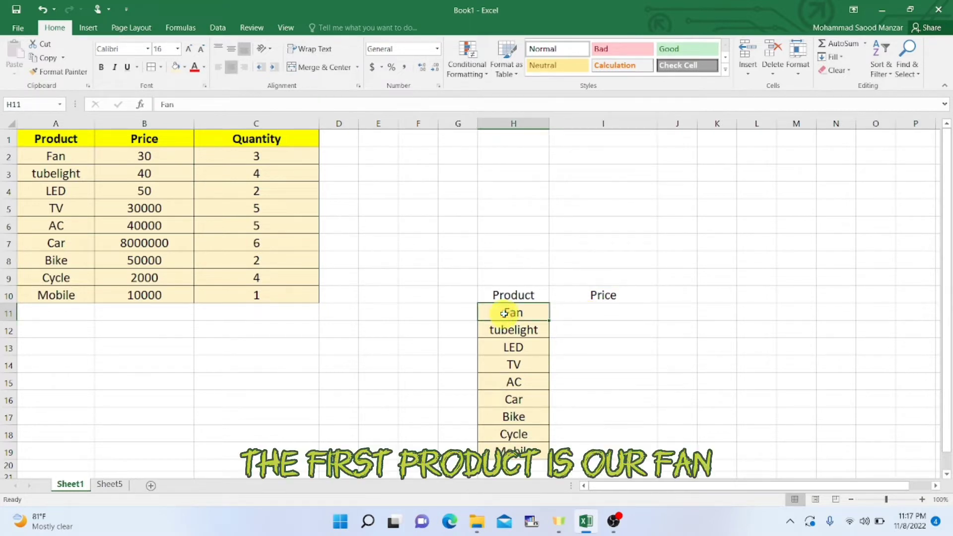
left_click(609, 311)
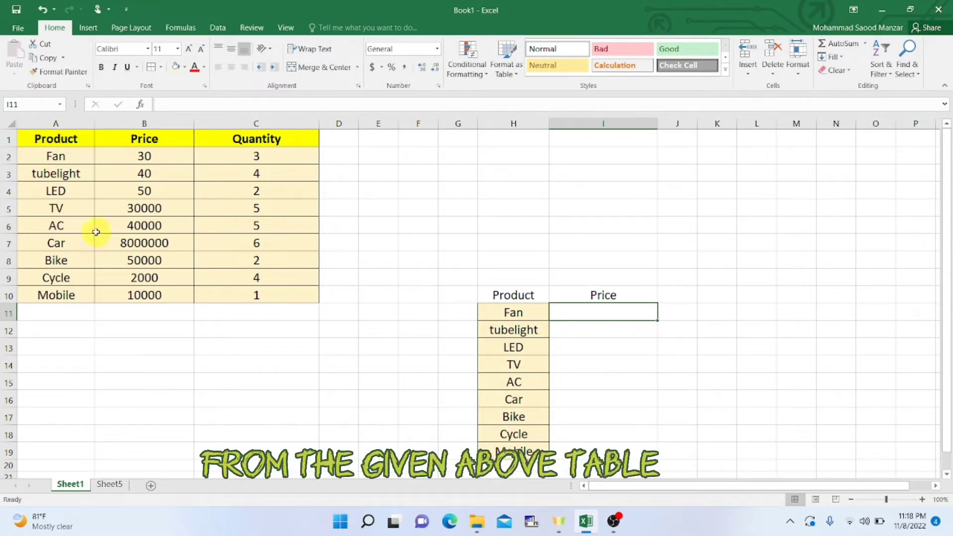
Step: Start a VLOOKUP formula in I11, the Fan price cell, with H11 as the lookup value
left_click(578, 310)
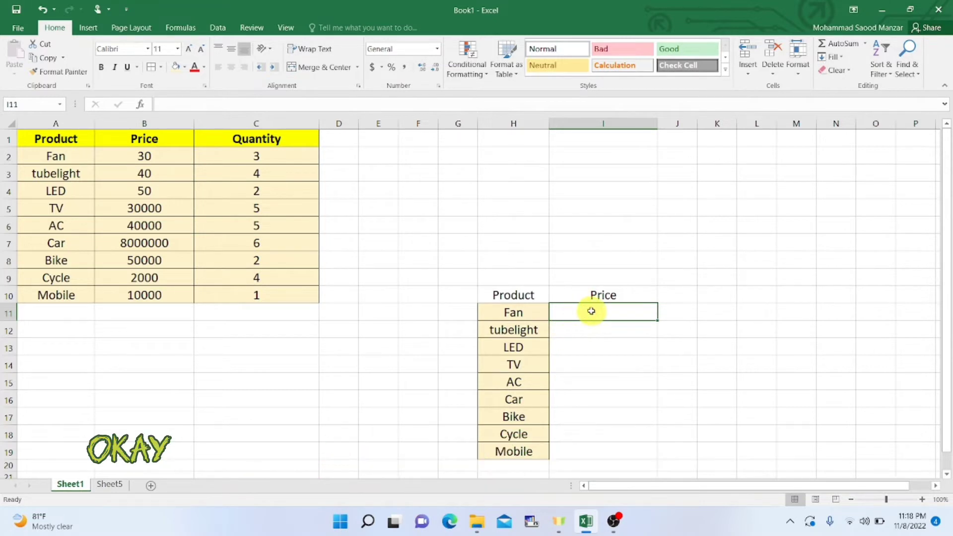
double_click(609, 311)
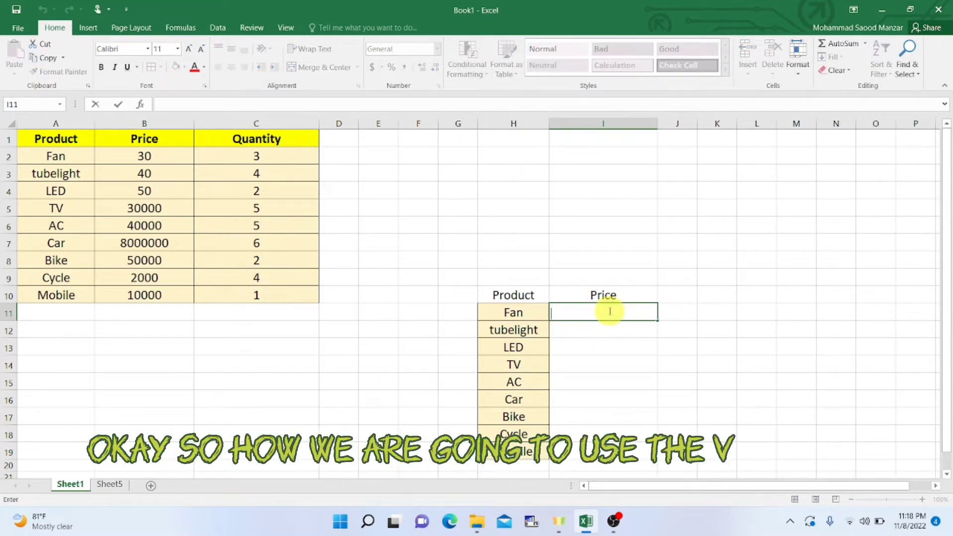
type("=")
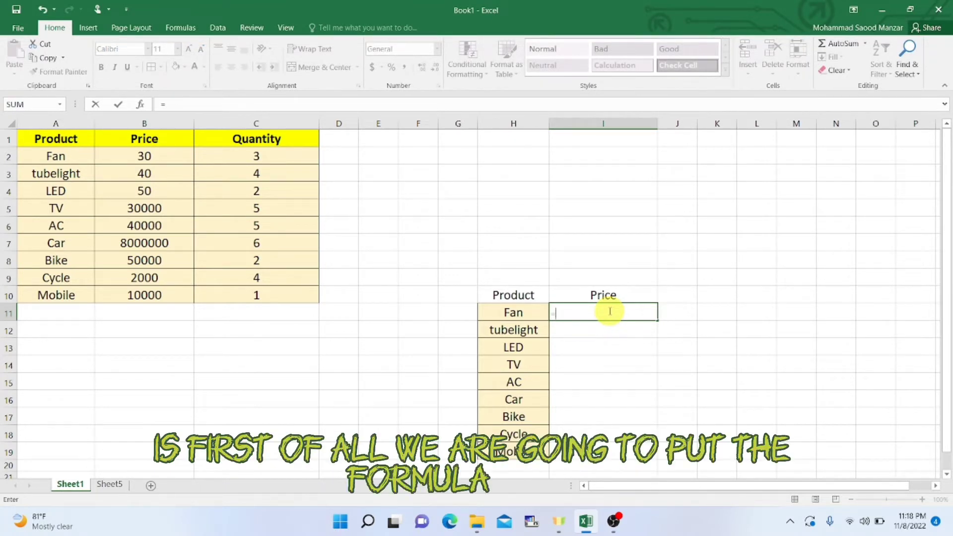
type("VLOO")
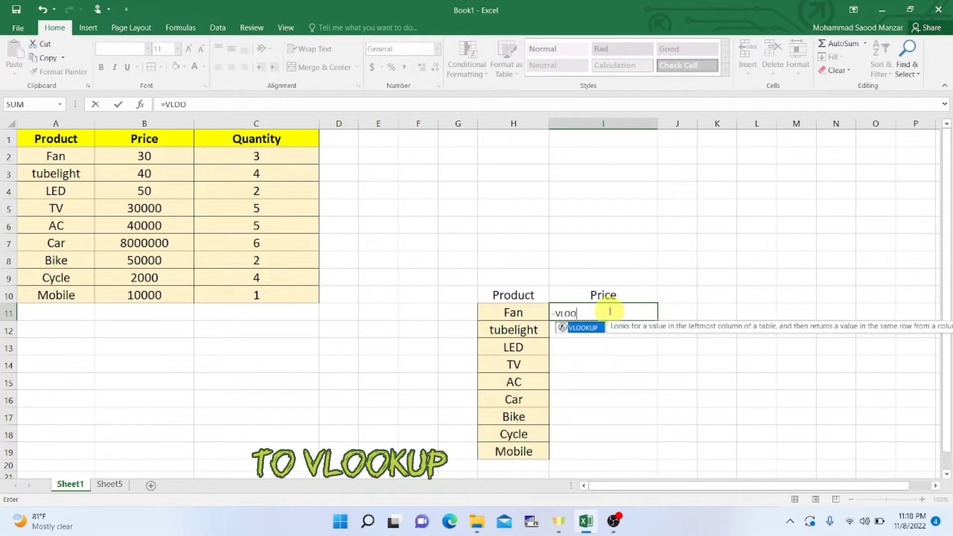
double_click(590, 326)
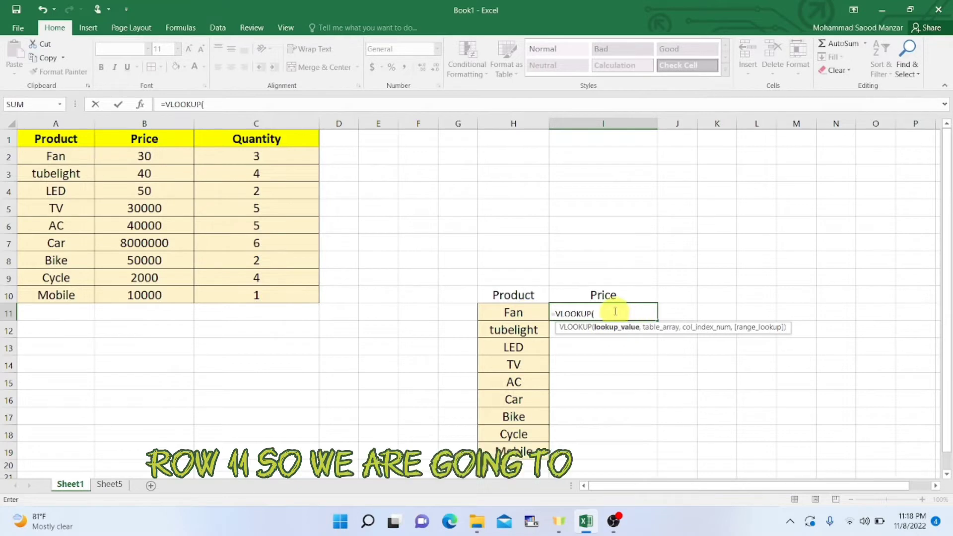
type("H11")
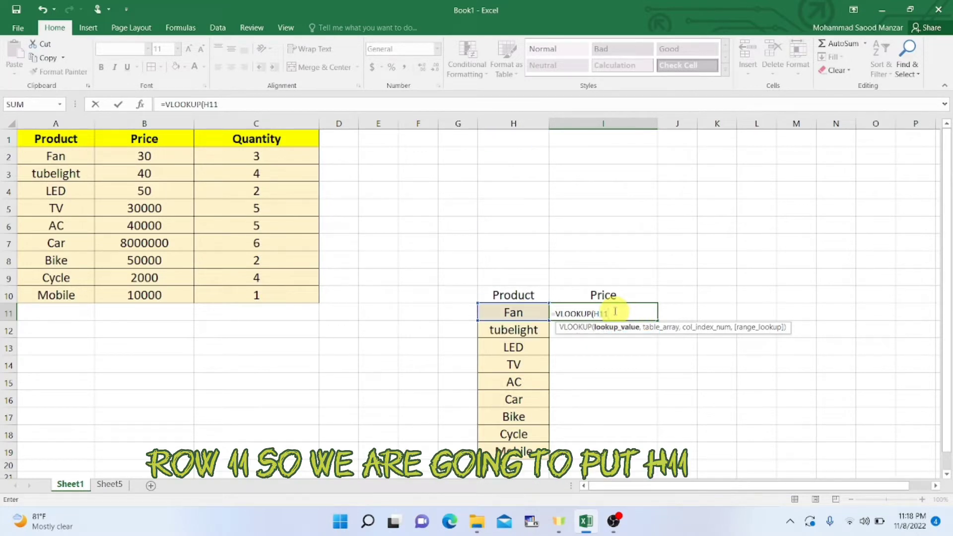
type(",")
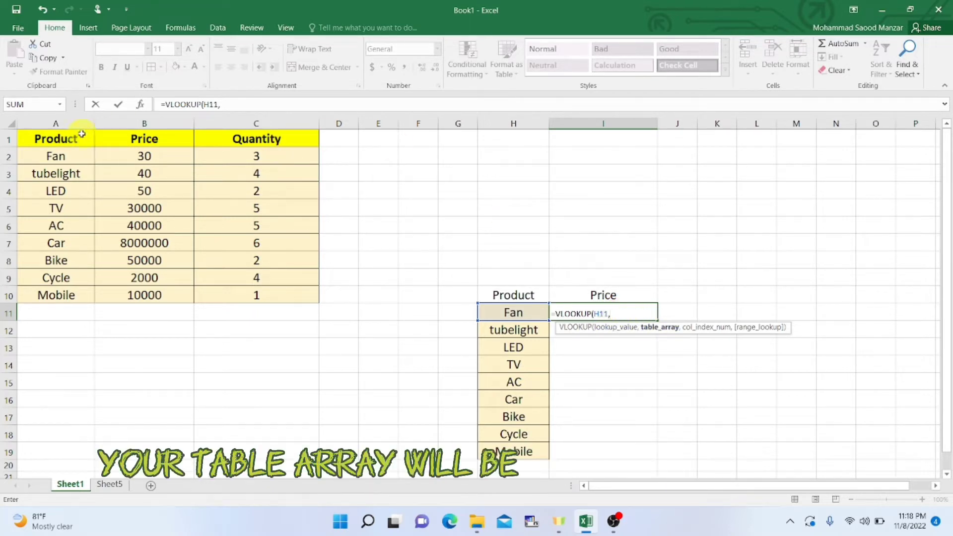
Step: Complete the I11 formula with table array A1:C10, column index 2 and FALSE for an exact match
left_click_drag(63, 137, 212, 229)
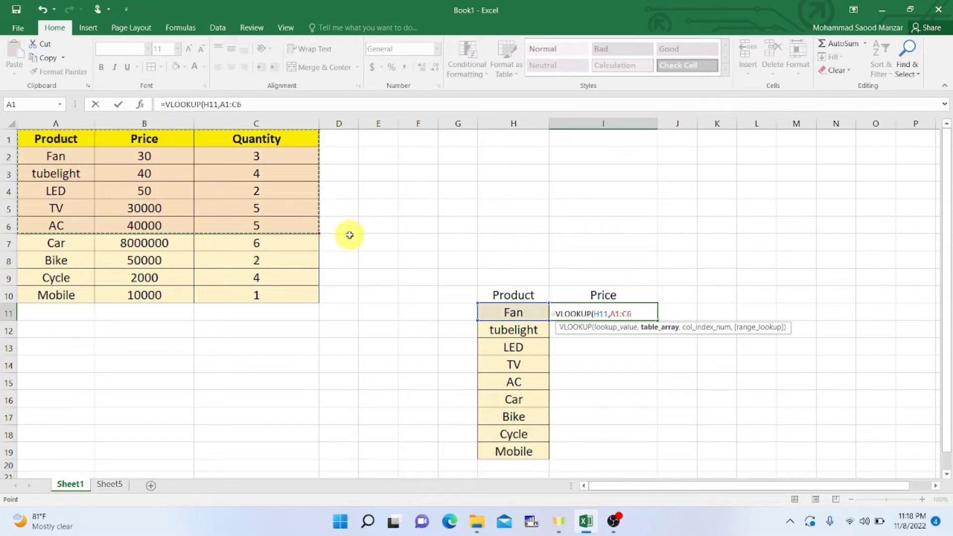
left_click_drag(319, 231, 320, 301)
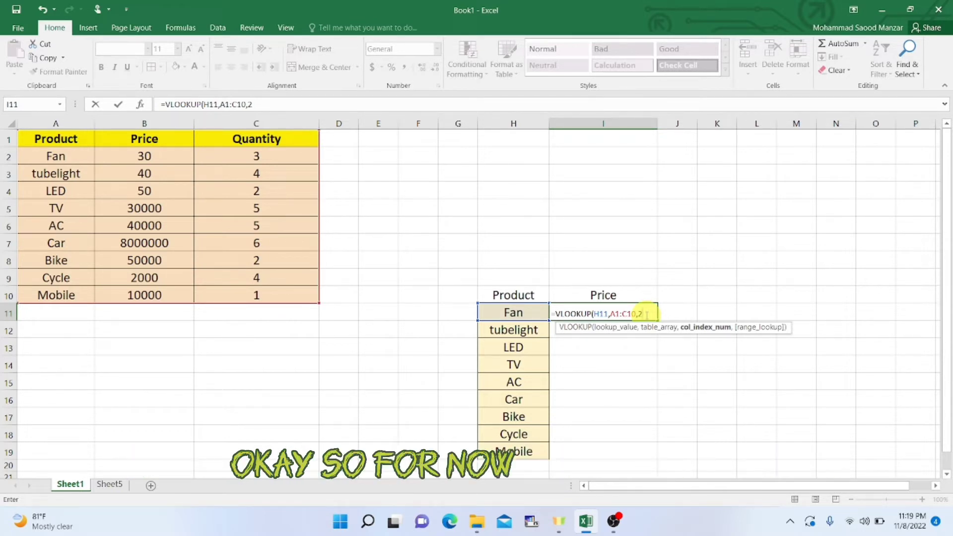
type(",")
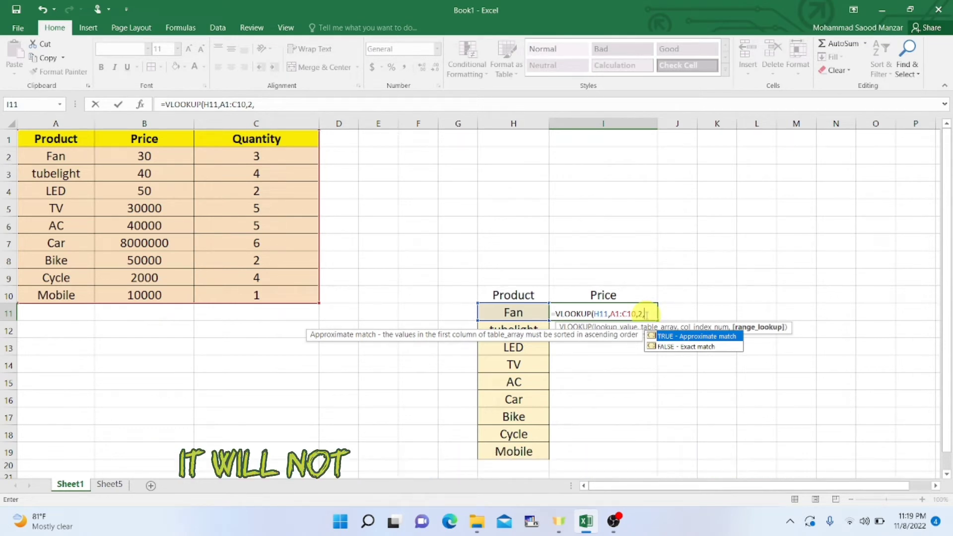
left_click(672, 347)
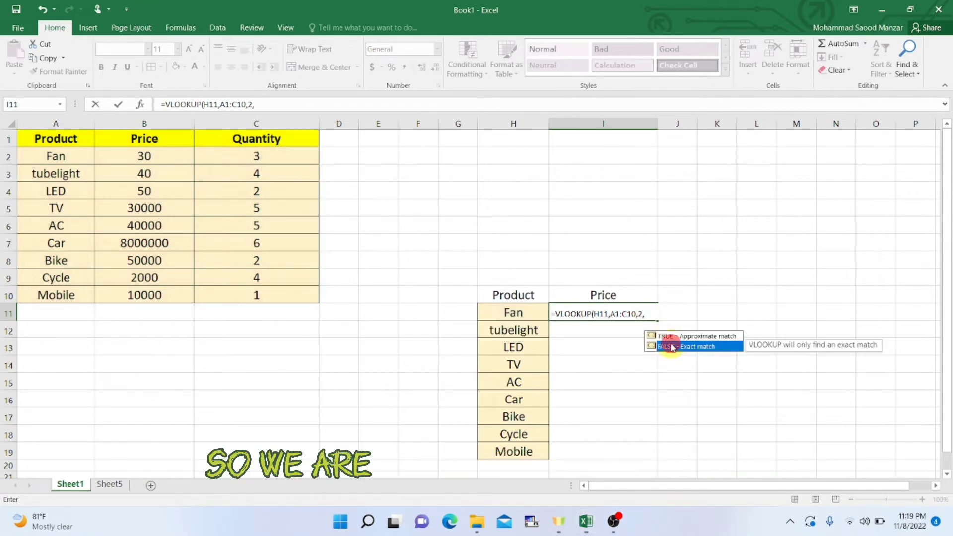
double_click(671, 346)
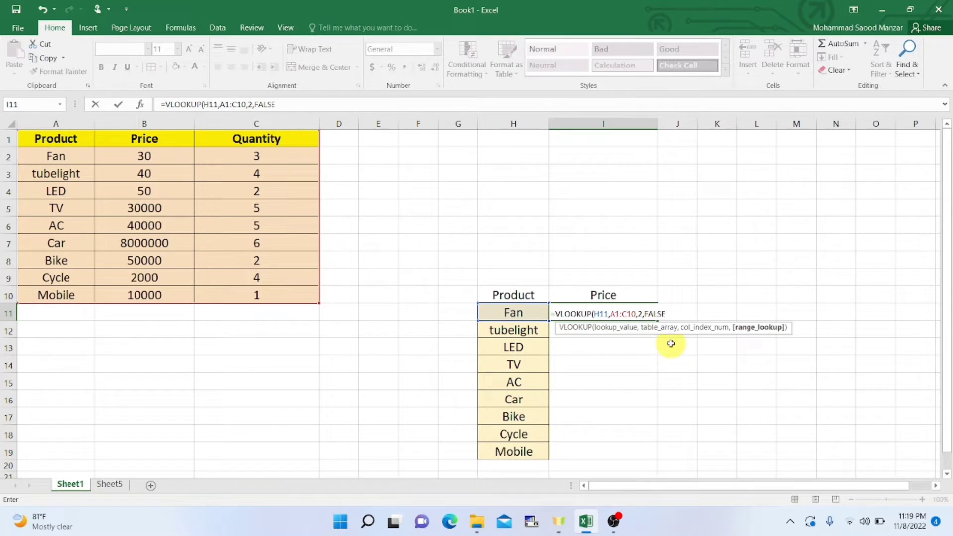
type(")")
key("Return")
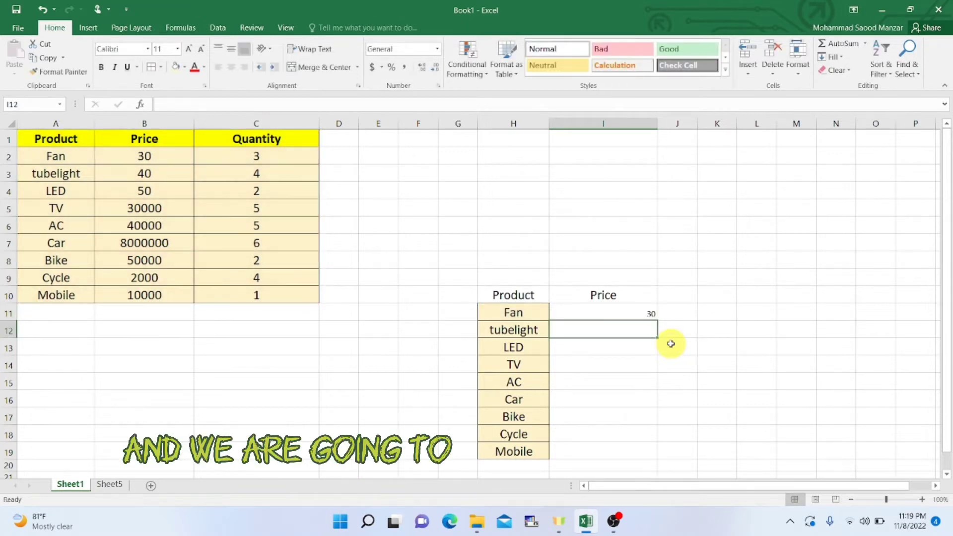
Step: Fill the VLOOKUP formula from I11 down to I19 for the remaining products
left_click(635, 311)
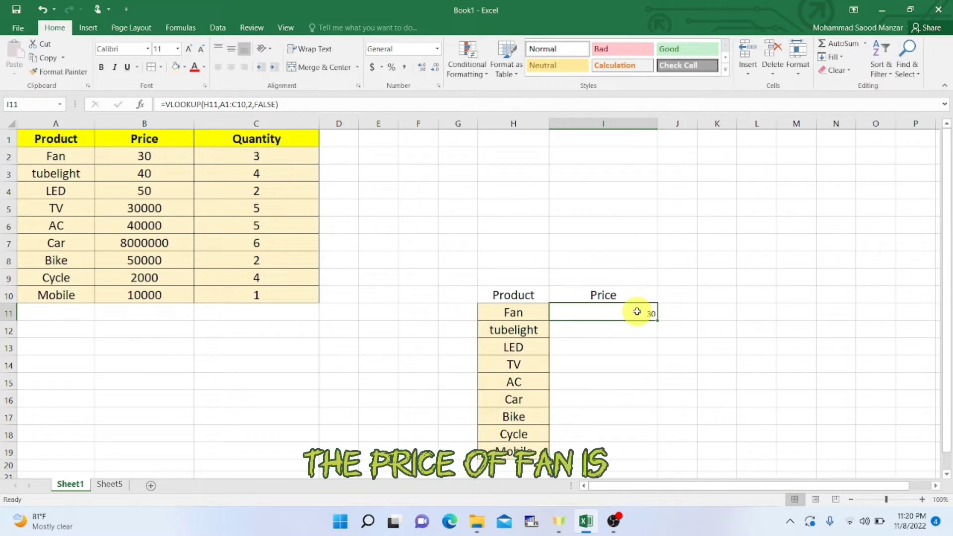
left_click(131, 157)
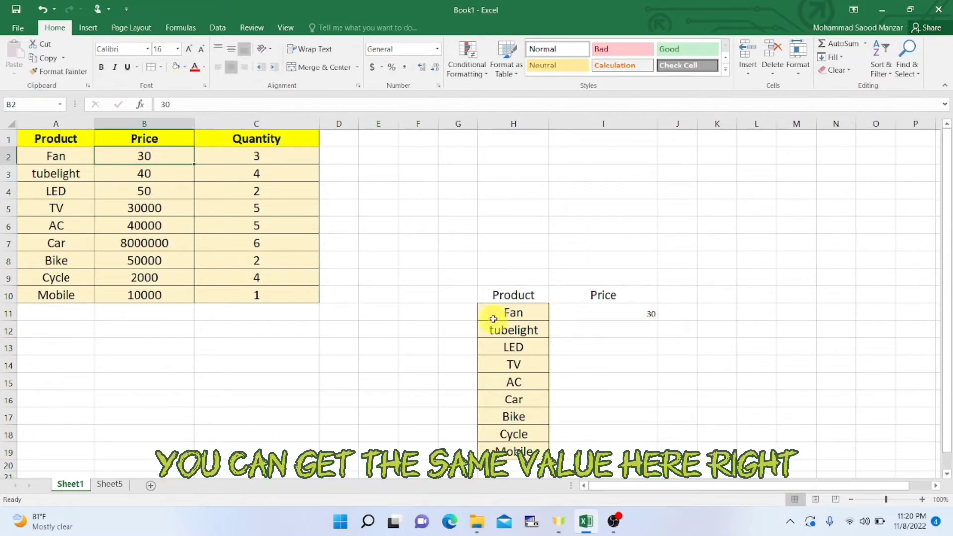
left_click(627, 307)
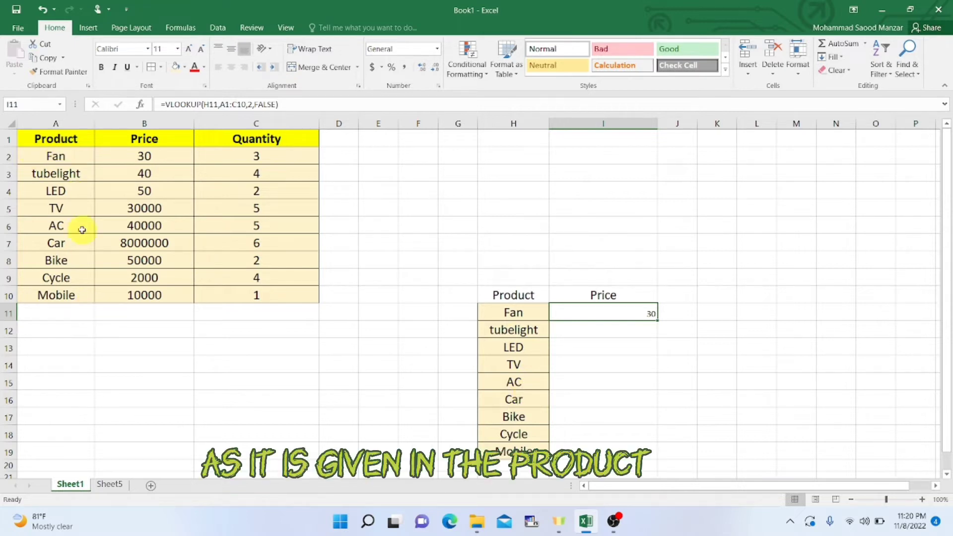
left_click(593, 312)
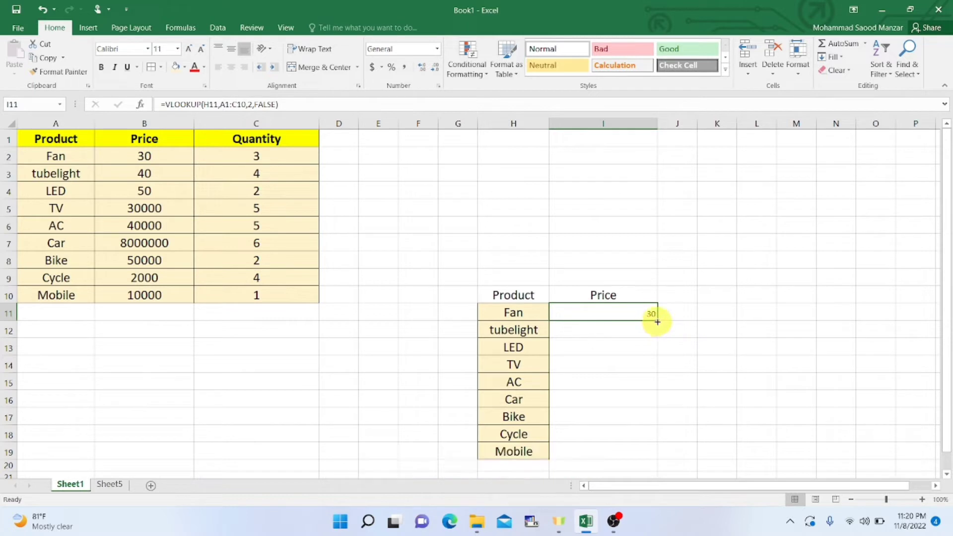
left_click_drag(657, 321, 657, 453)
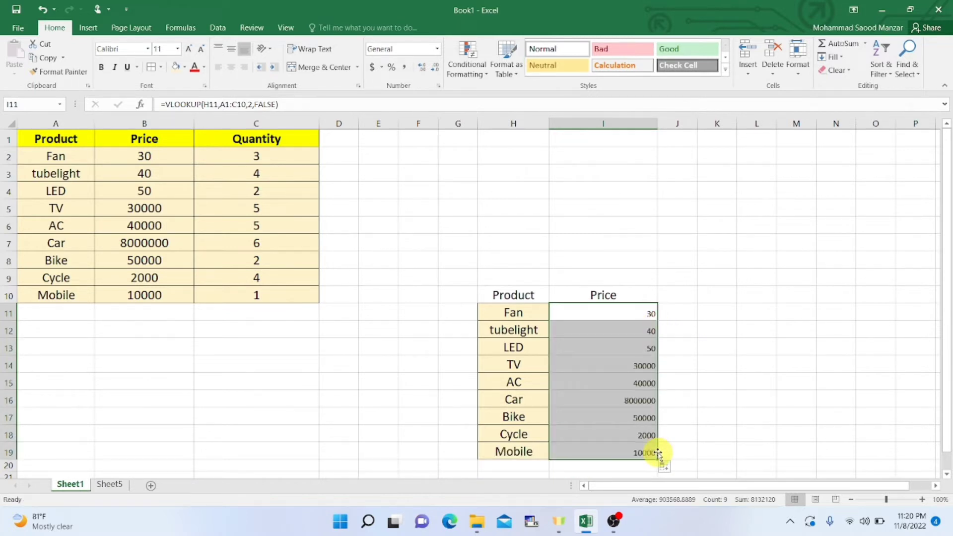
left_click(688, 367)
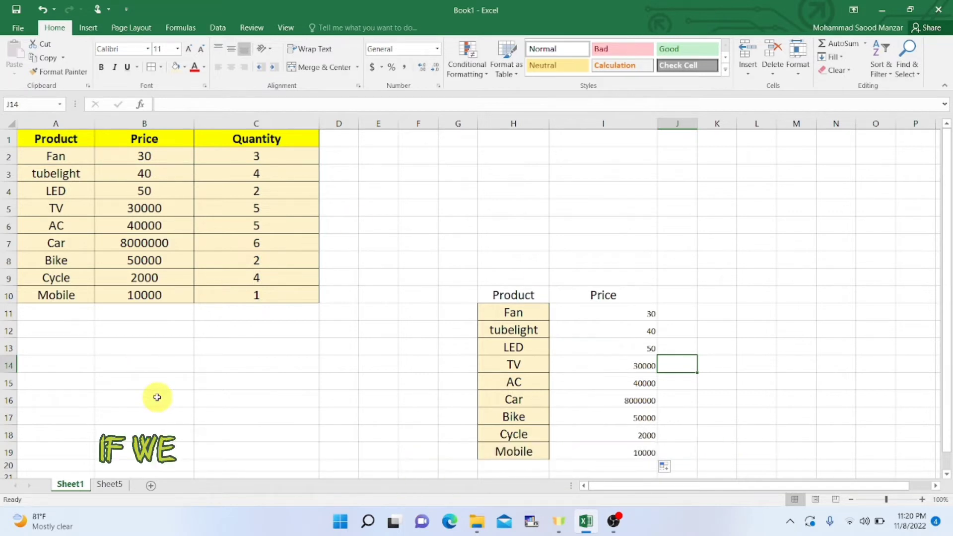
Step: On Sheet5, start a VLOOKUP formula in B2, the Fan price cell, with A2 as the lookup value
left_click(119, 489)
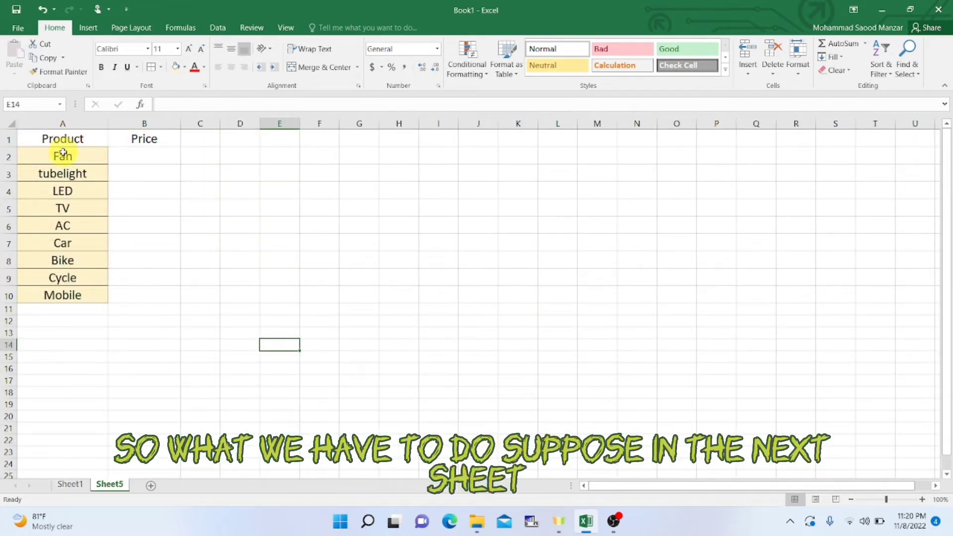
left_click(115, 157)
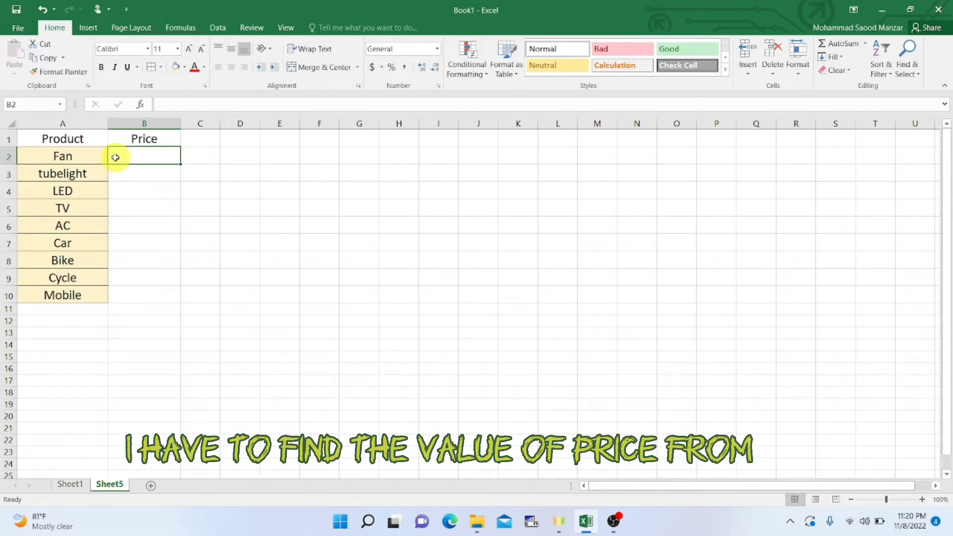
left_click(82, 487)
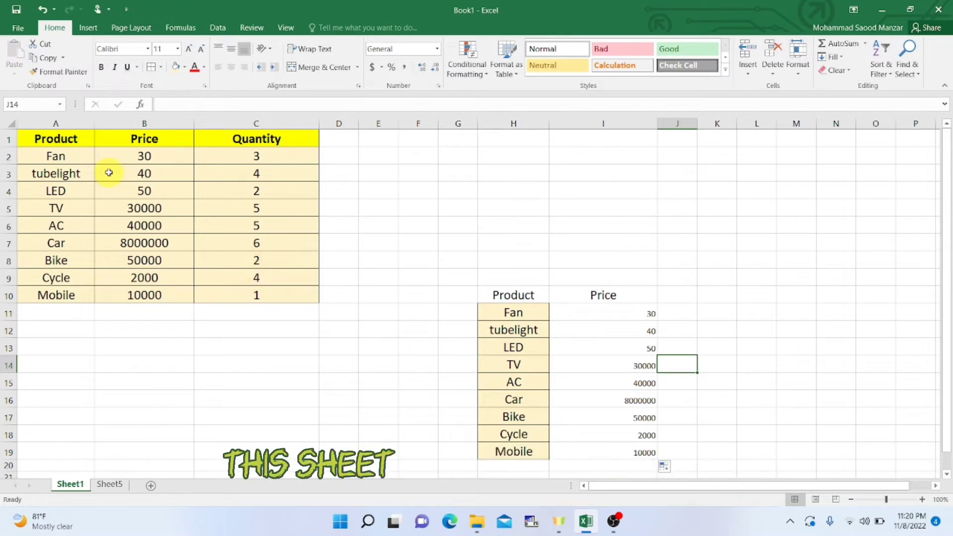
left_click(108, 484)
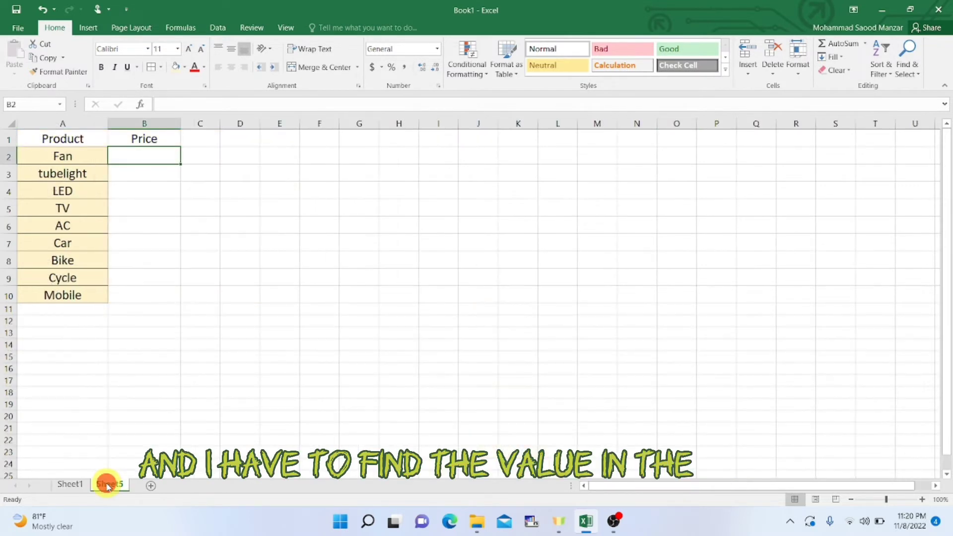
left_click(123, 155)
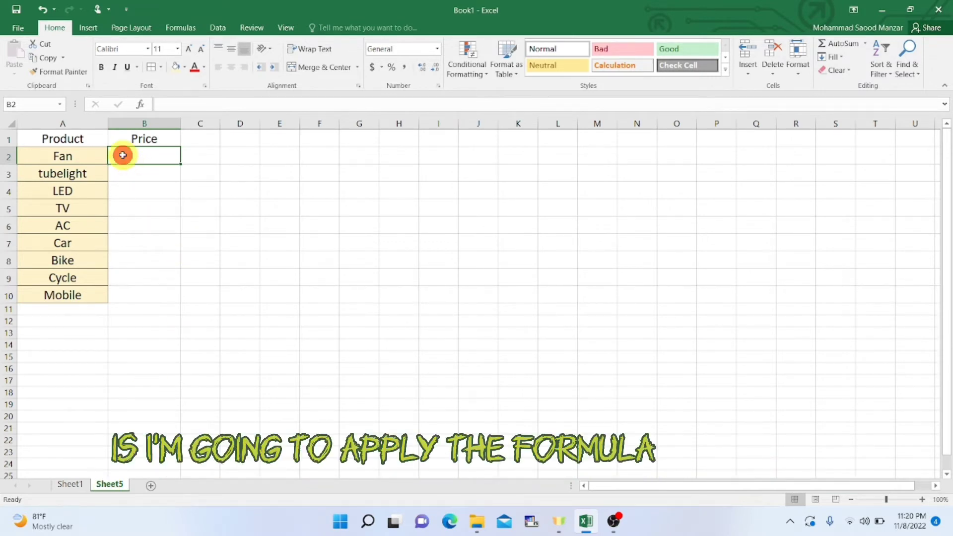
type("=vloo")
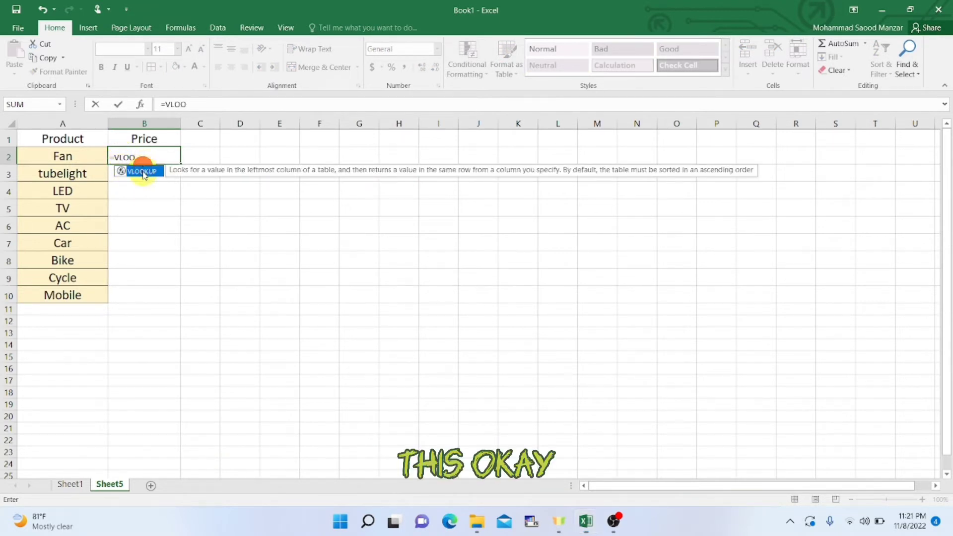
double_click(142, 172)
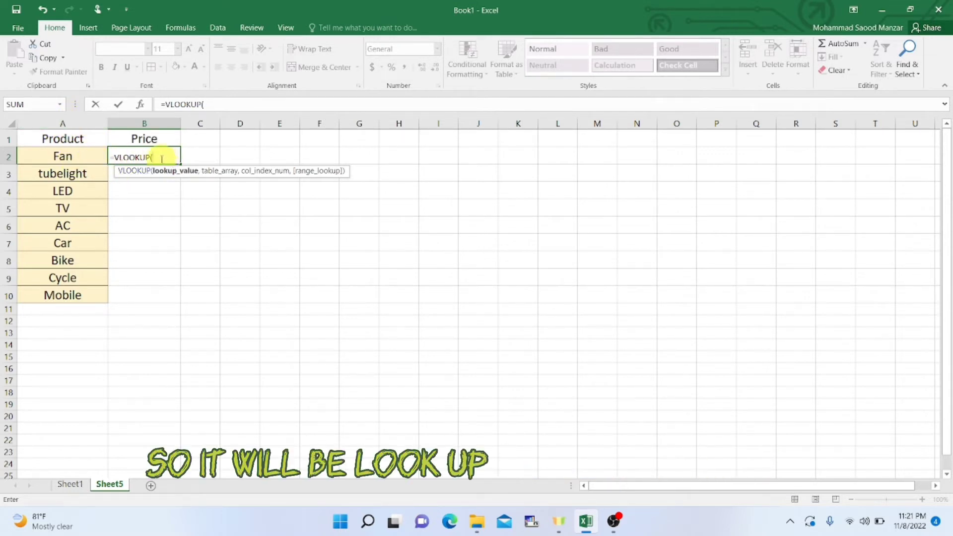
type("A2,")
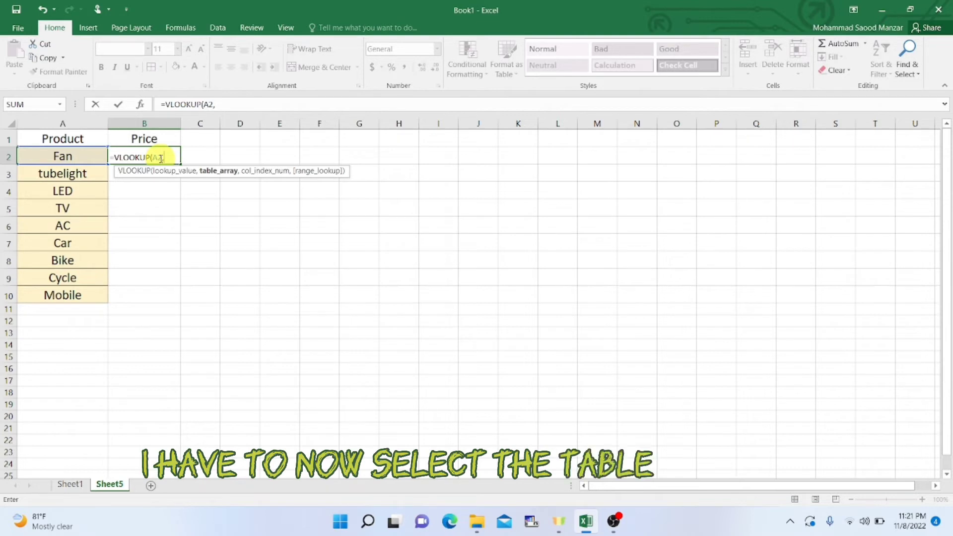
Step: Set the table array of the B2 VLOOKUP formula to A1:C10 on Sheet1
left_click(75, 484)
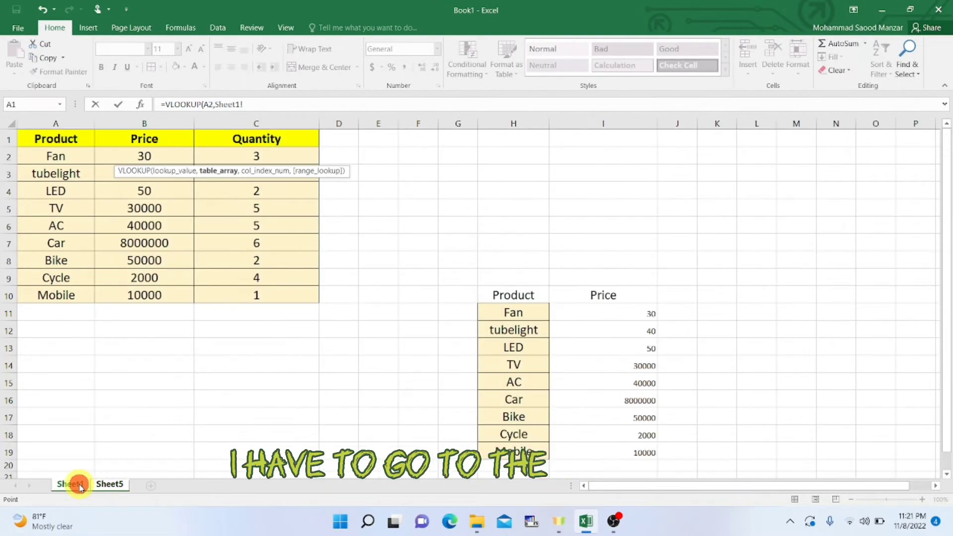
left_click(29, 139)
left_click_drag(29, 139, 315, 293)
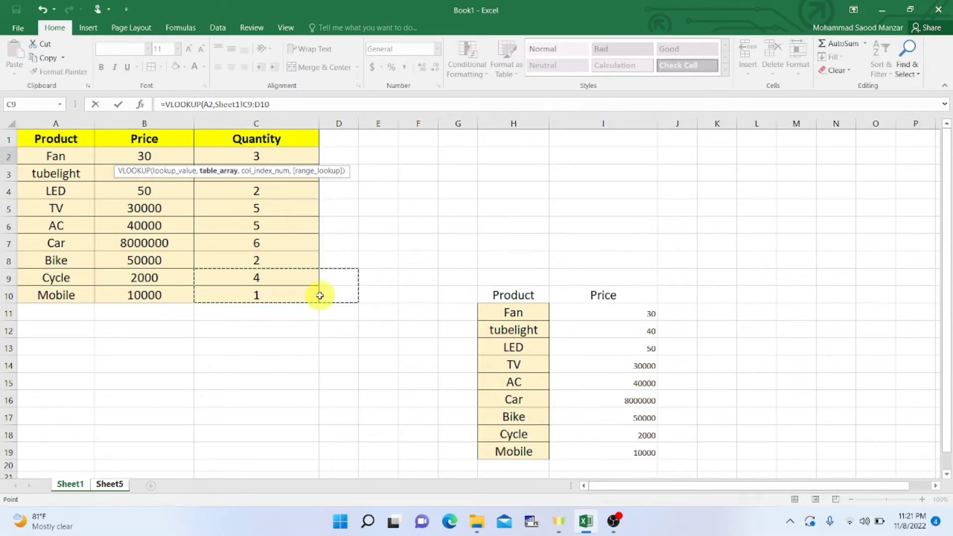
left_click(226, 357)
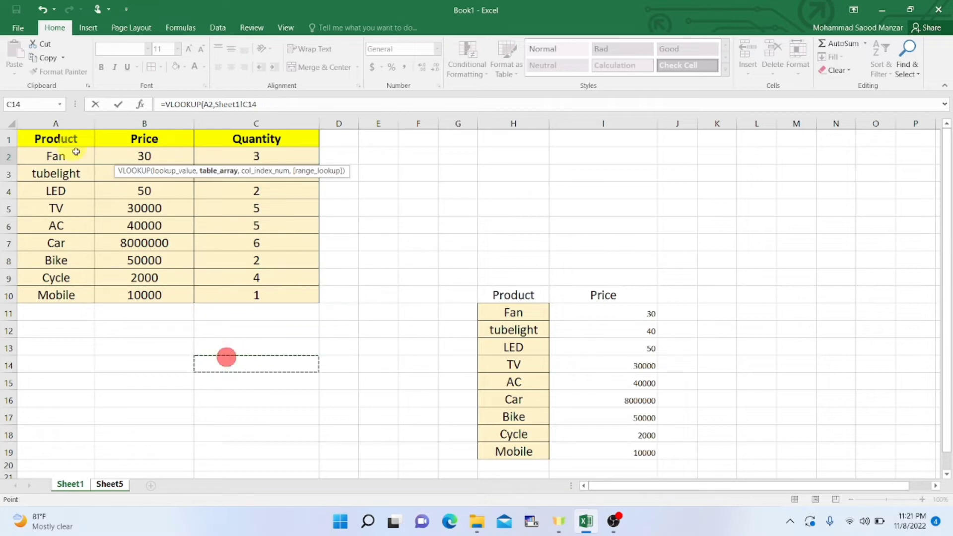
left_click(51, 136)
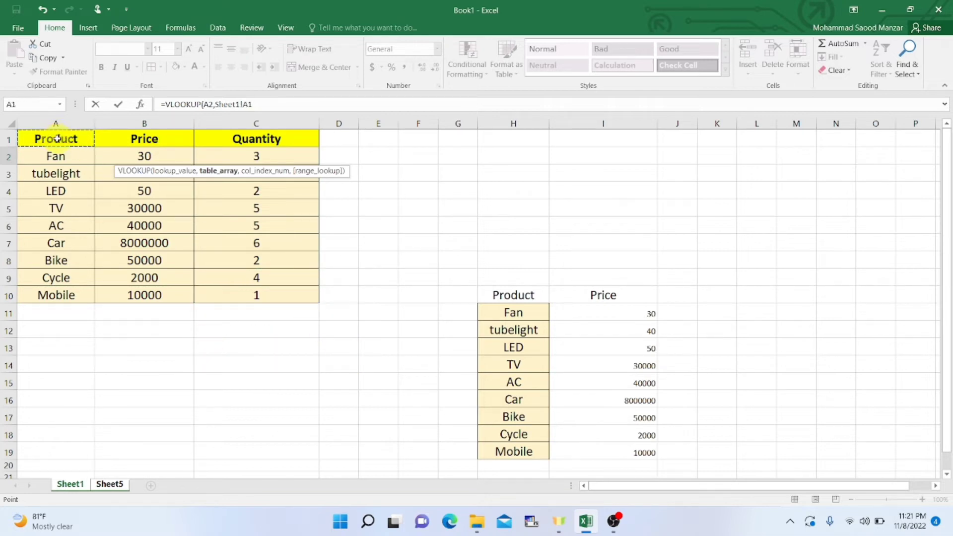
left_click_drag(58, 139, 258, 279)
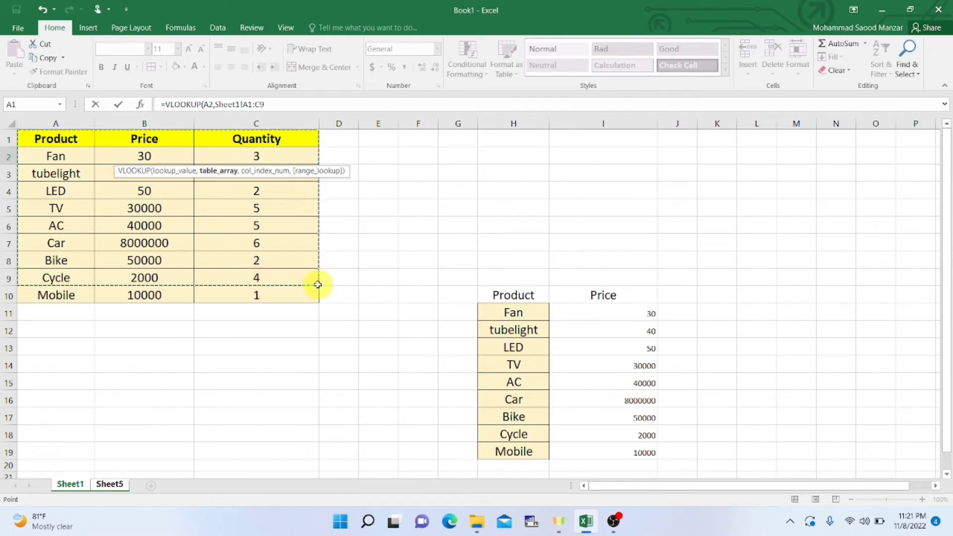
left_click_drag(317, 282, 316, 295)
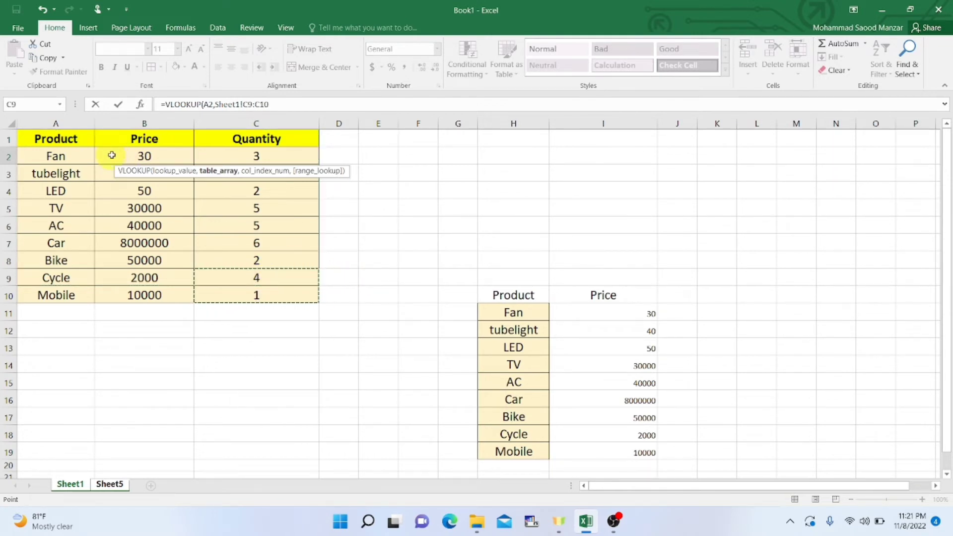
left_click_drag(33, 135, 288, 292)
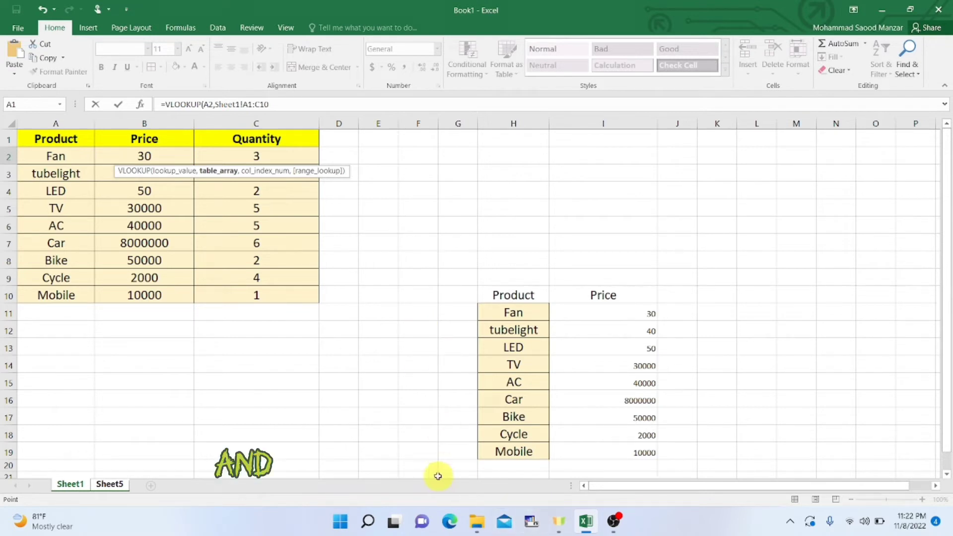
Step: Return to Sheet5 and remove the stray +Sheet5! reference after the table array in the B2 formula
left_click(110, 490)
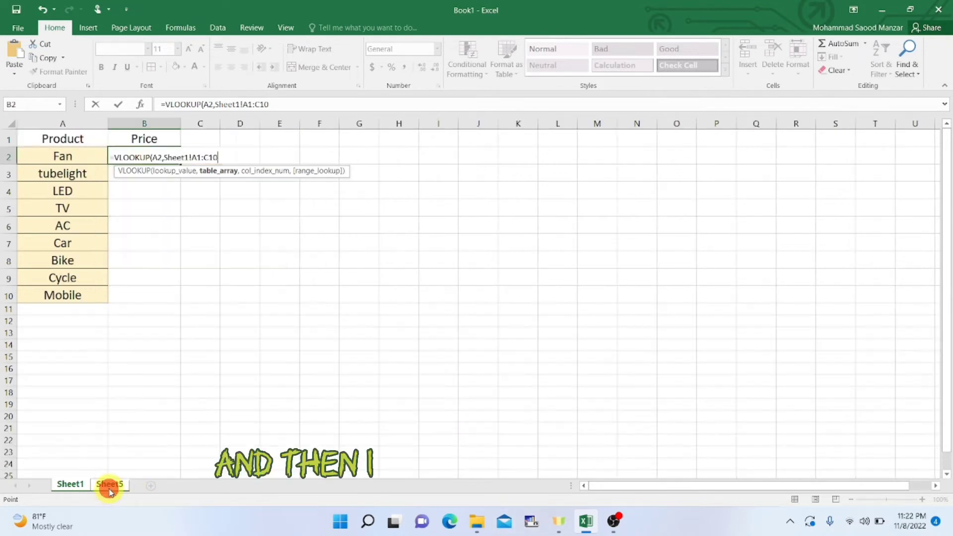
left_click(314, 99)
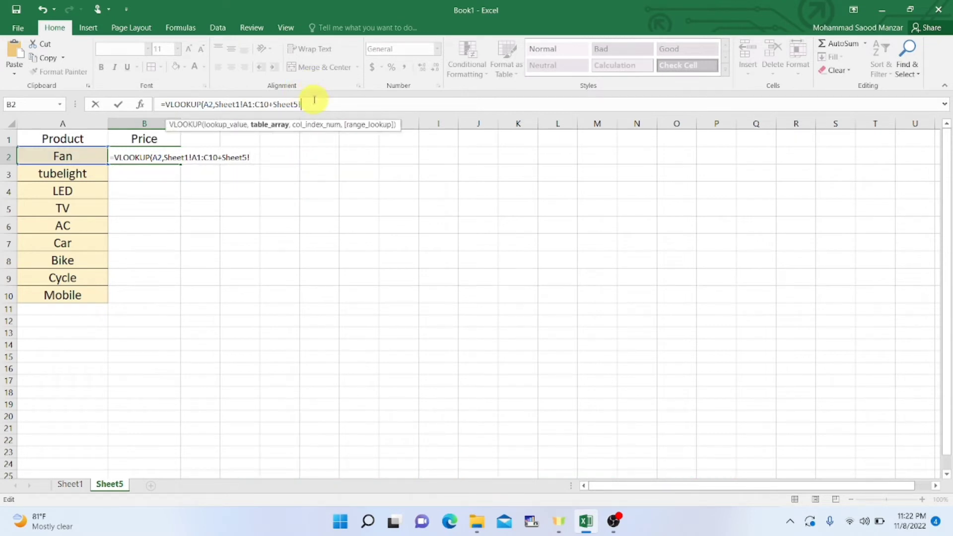
key("BackSpace")
key("BackSpace")
key("BackSpace")
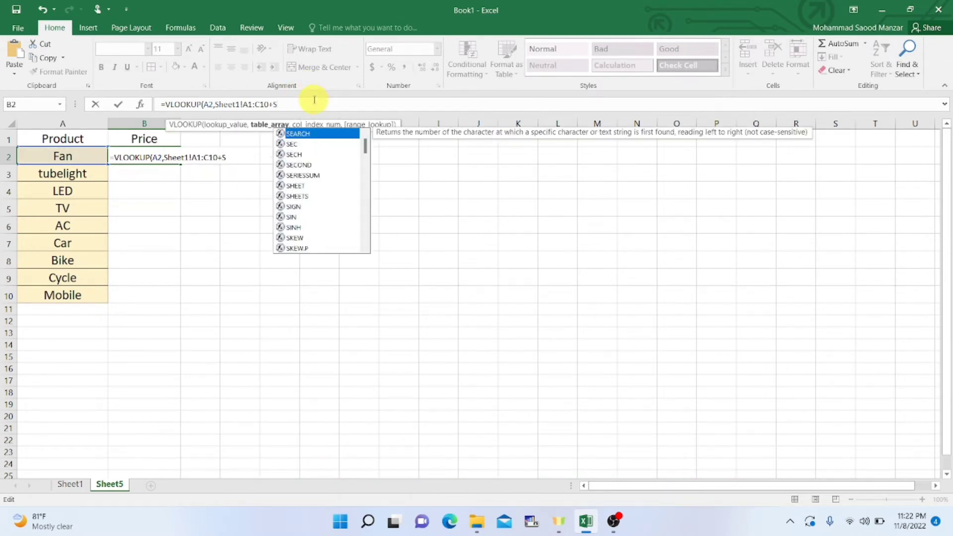
key("BackSpace")
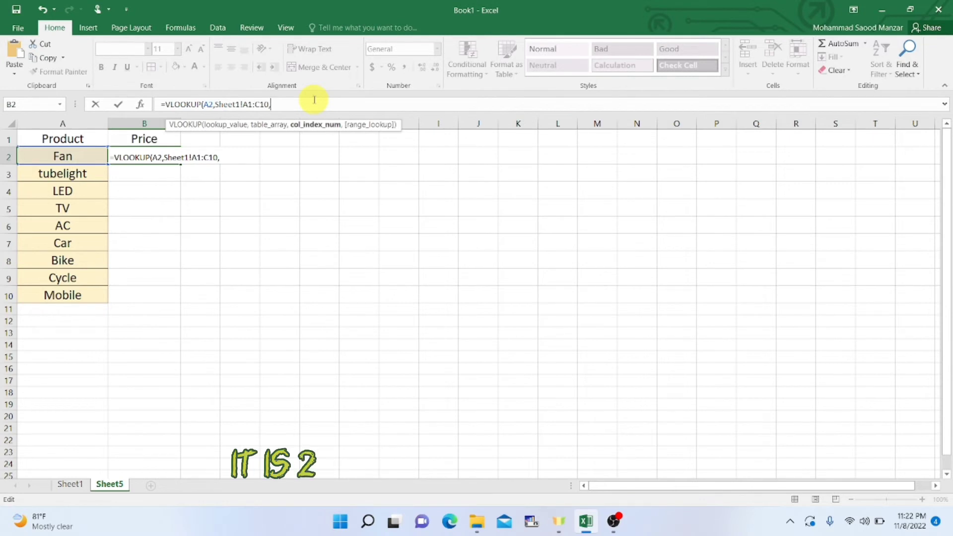
Step: Complete the B2 VLOOKUP formula with column index 2 and FALSE for an exact match
type("2,")
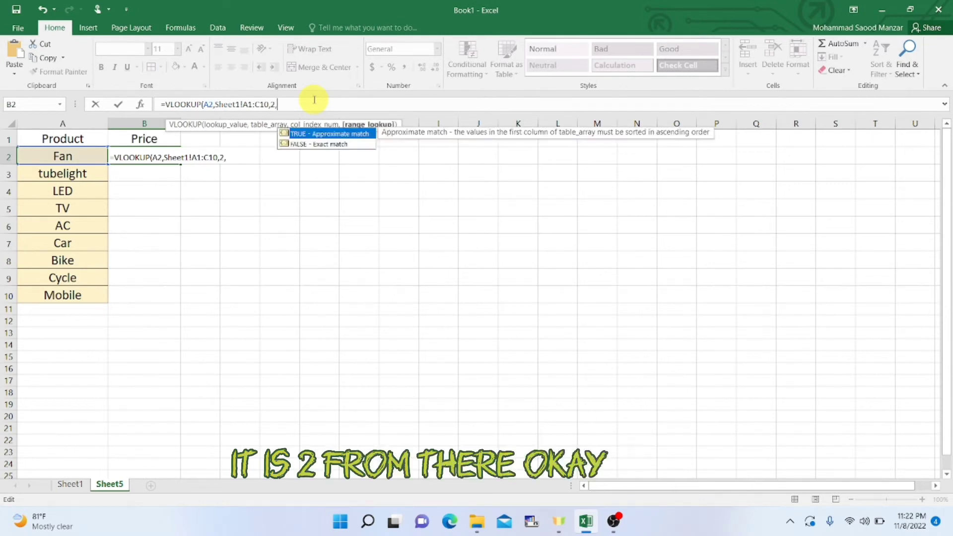
double_click(305, 143)
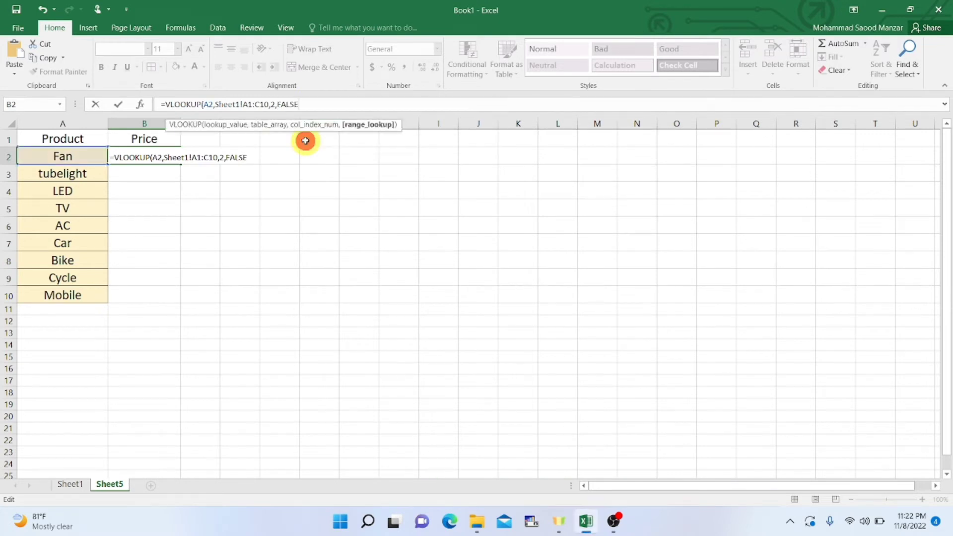
type(")")
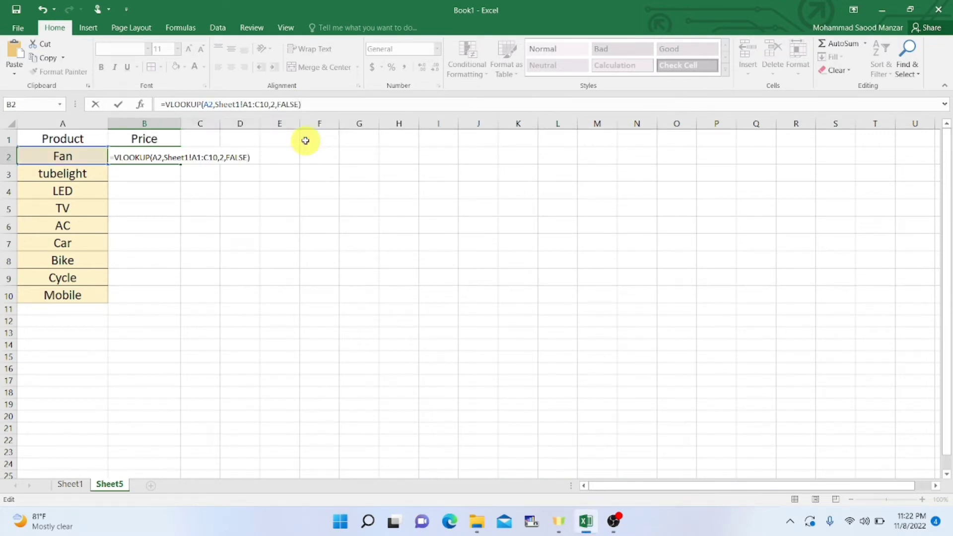
key("Return")
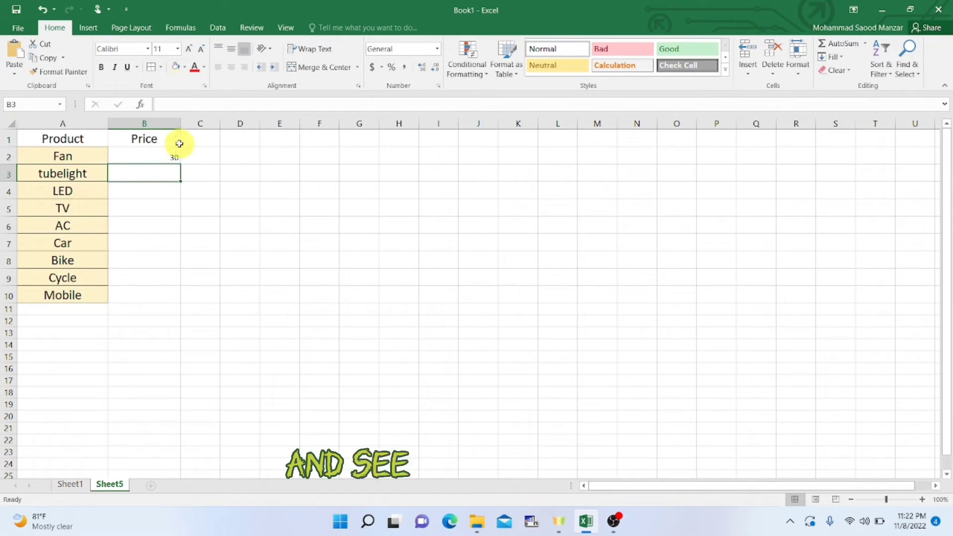
Step: Check the B2 result against the Fan price on Sheet1 and fill the formula down to B10 on Sheet5
left_click(167, 154)
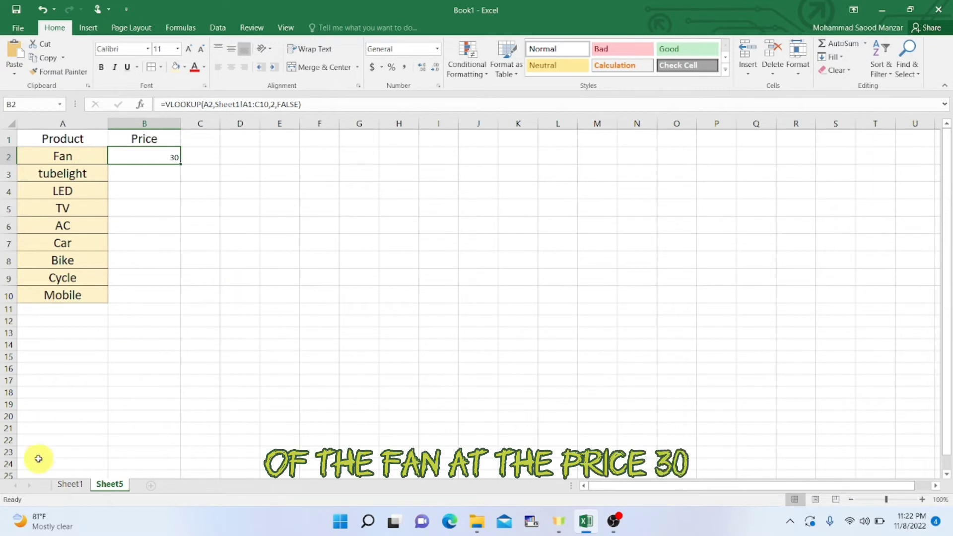
left_click(76, 485)
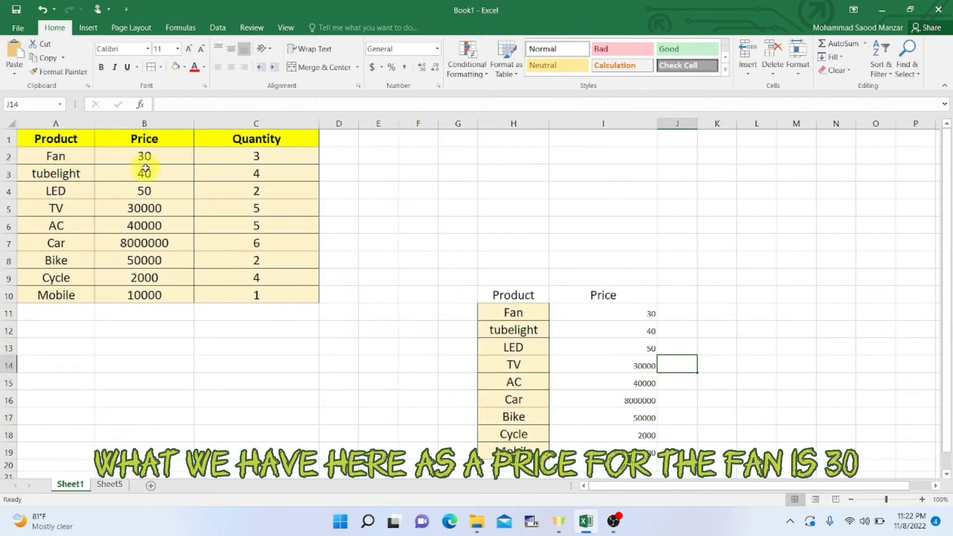
left_click(109, 484)
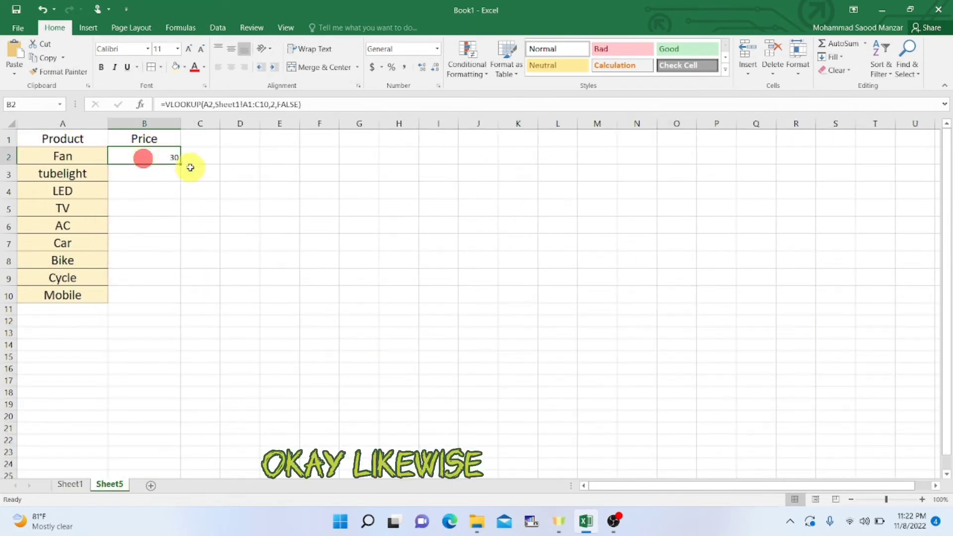
left_click_drag(181, 164, 181, 303)
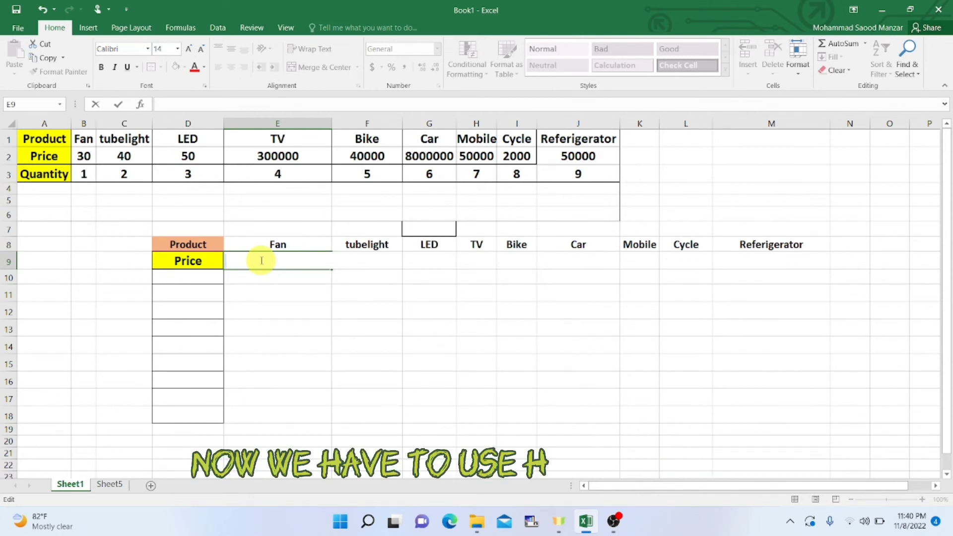
Step: Start an HLOOKUP formula in E9 on Sheet1, the price cell under Fan, with E8 as the lookup value
type("=")
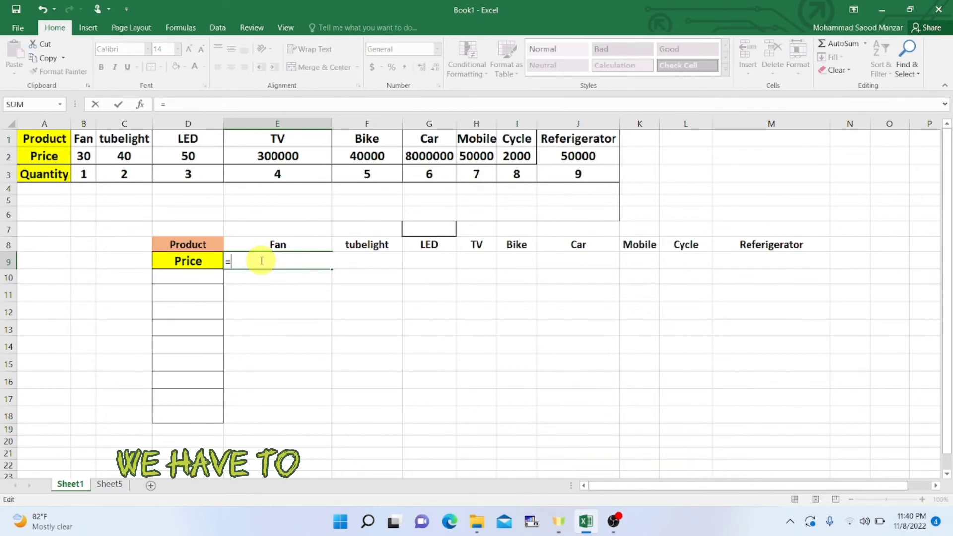
type("h")
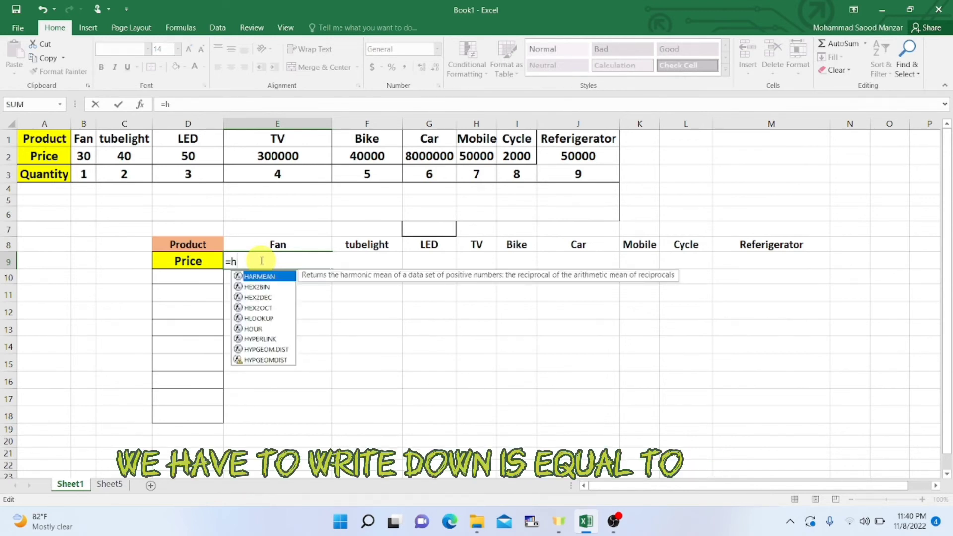
type("loo")
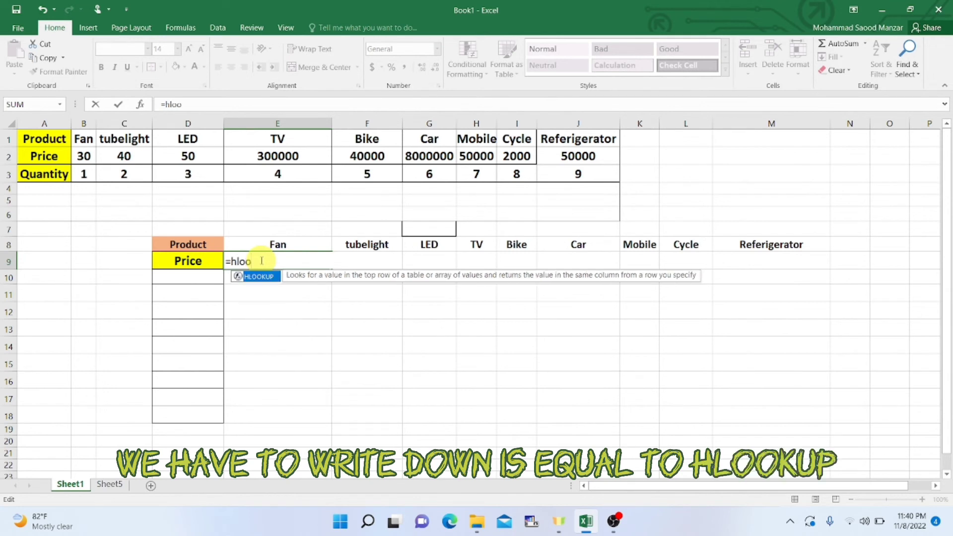
double_click(262, 278)
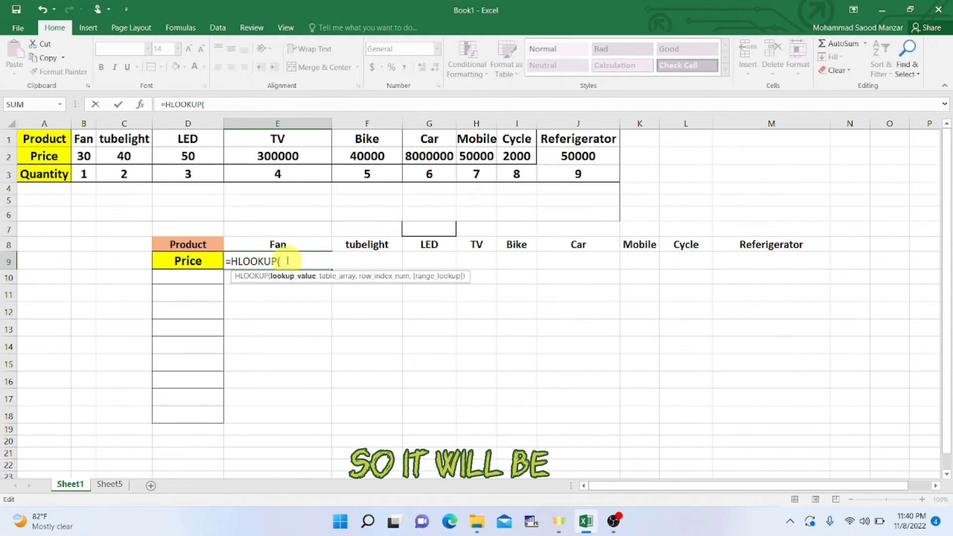
type("e")
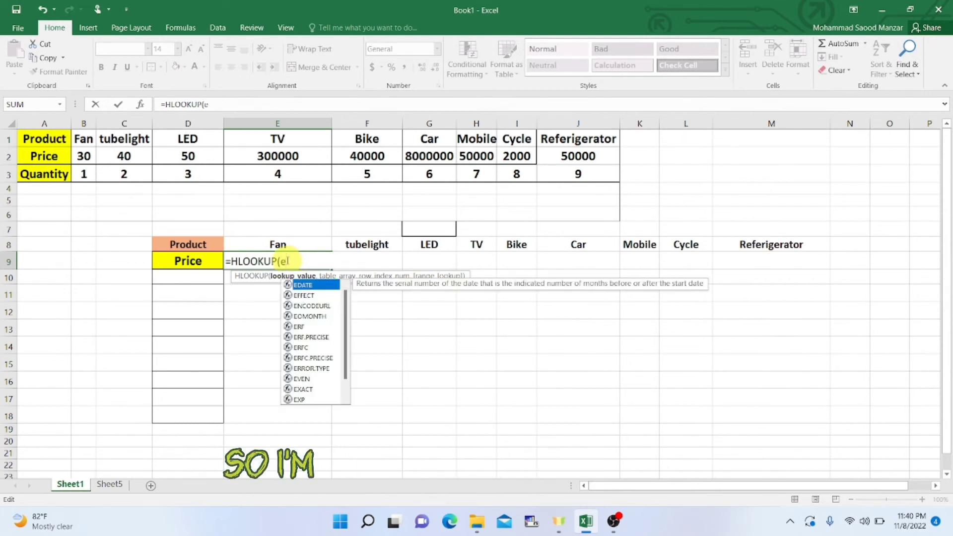
type("8,")
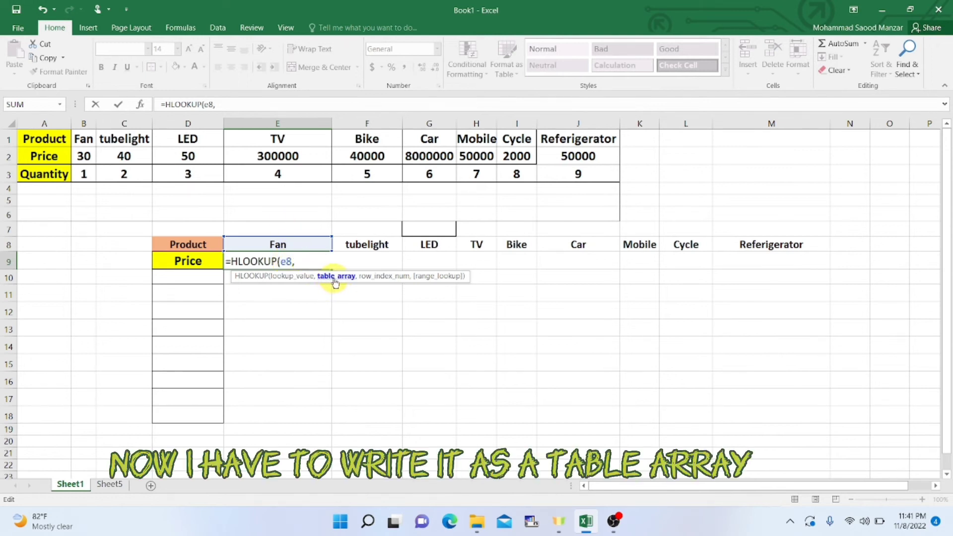
Step: Set the table array of the E9 HLOOKUP formula to the product table A1:J3
left_click(26, 138)
left_click_drag(26, 138, 511, 177)
left_click(506, 213)
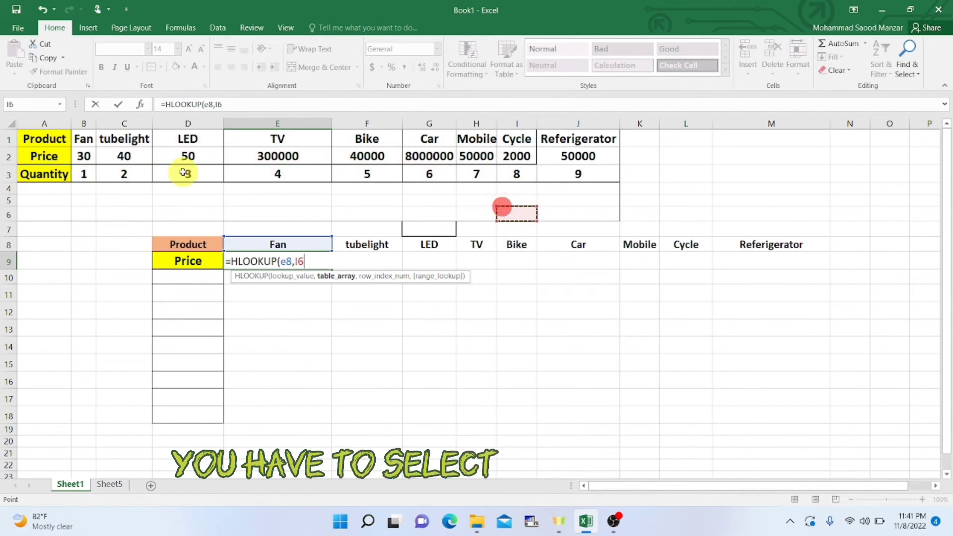
left_click_drag(25, 138, 611, 172)
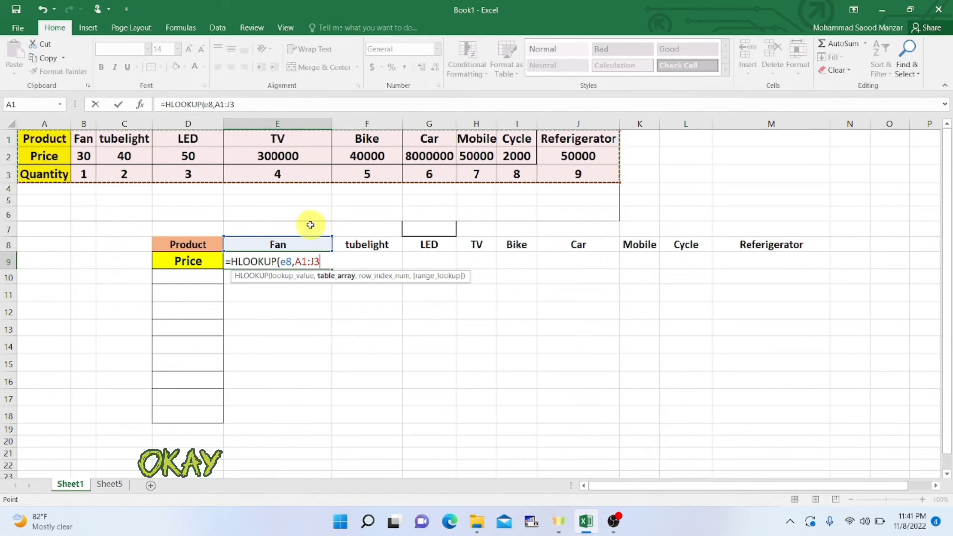
type(",")
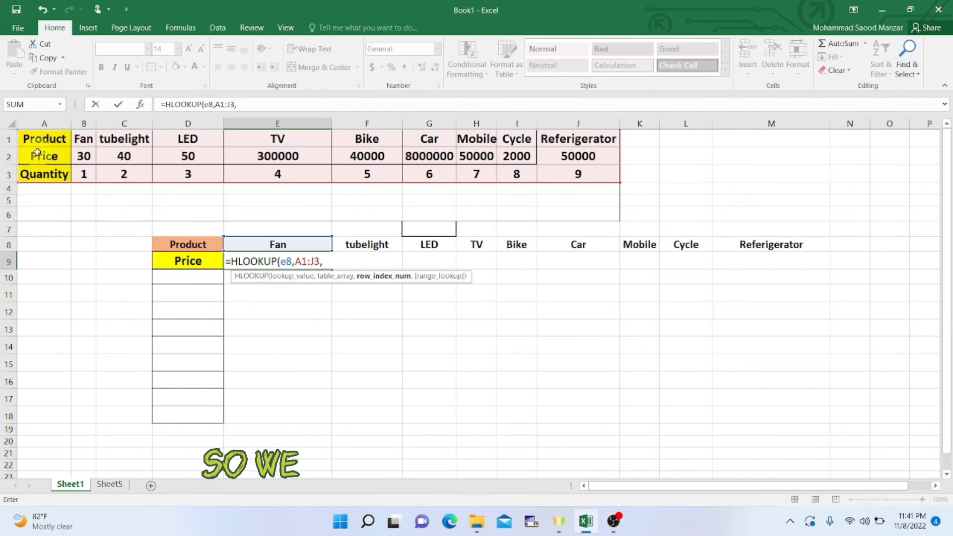
Step: Complete the E9 HLOOKUP formula with row index 2 and FALSE for an exact match
type("2")
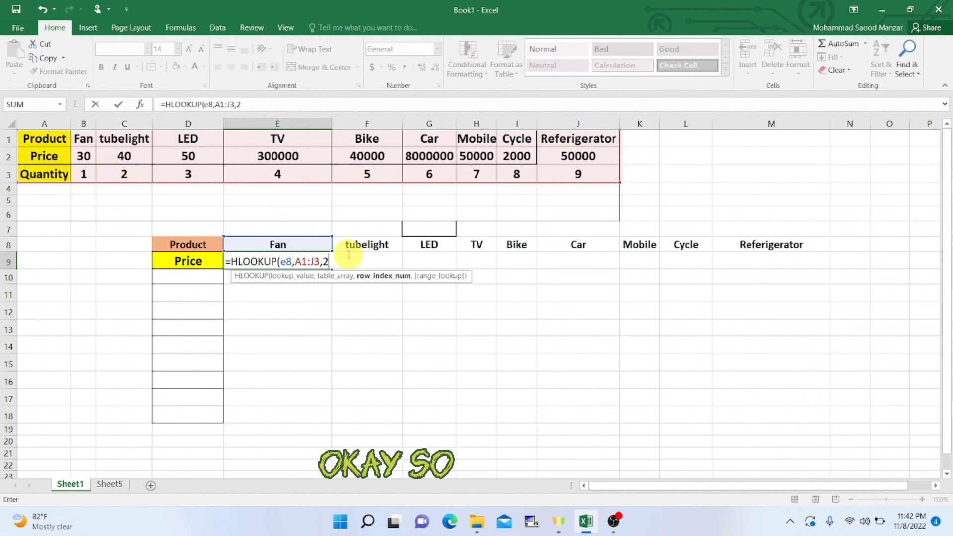
type(",")
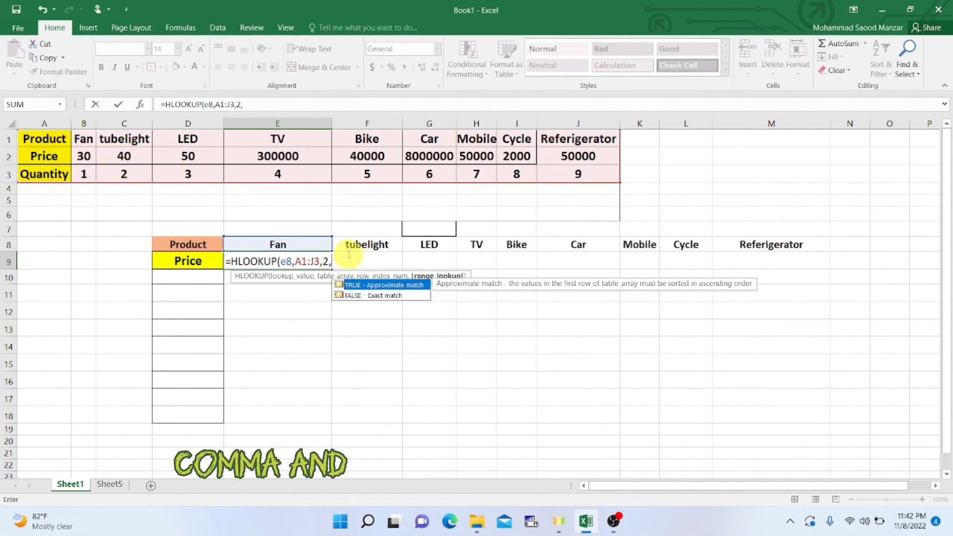
left_click(364, 296)
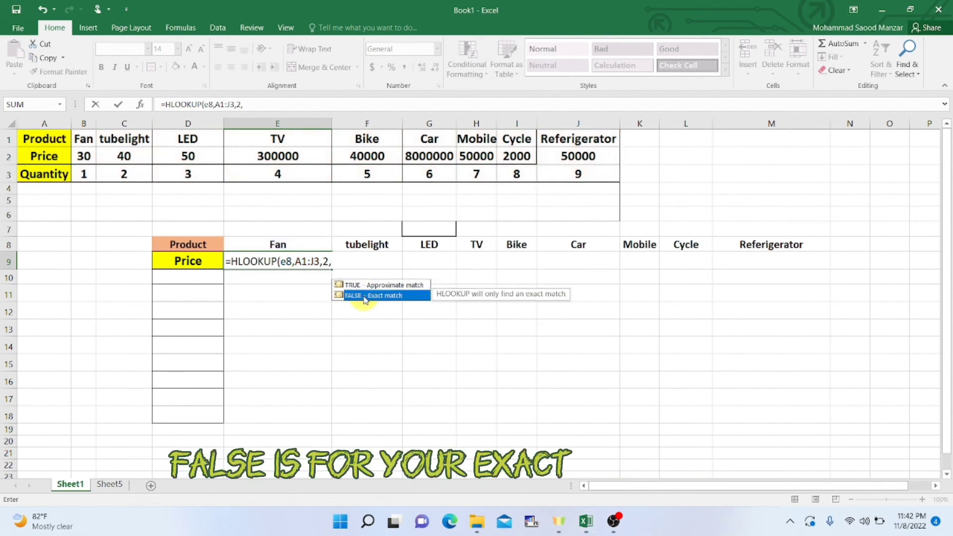
double_click(363, 296)
type(")")
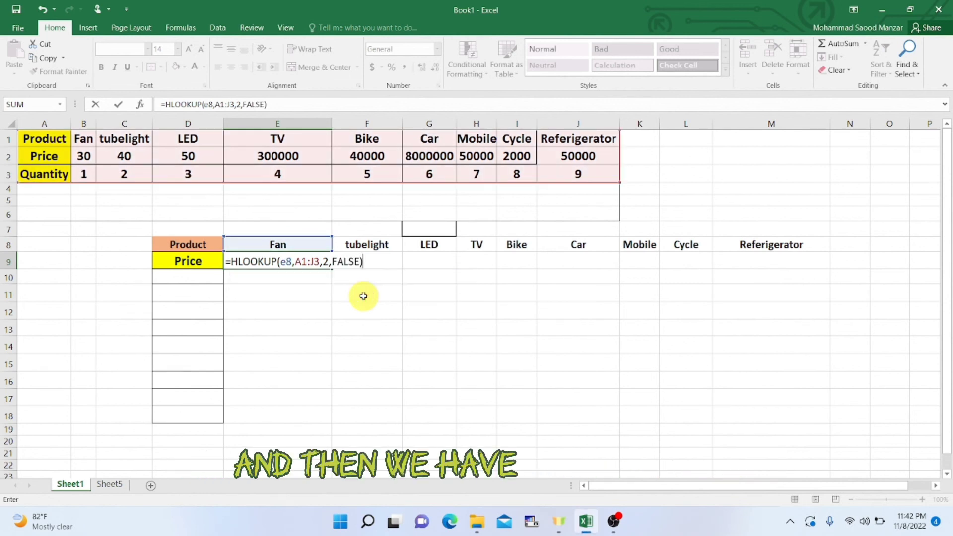
key("Return")
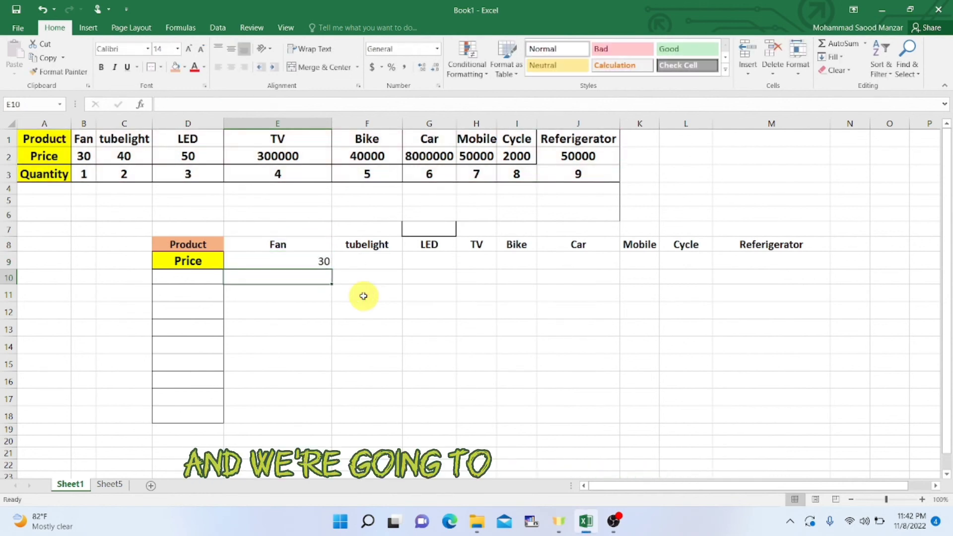
Step: Fill the HLOOKUP formula from E9 across row 9 to M9 for the remaining products
left_click(309, 258)
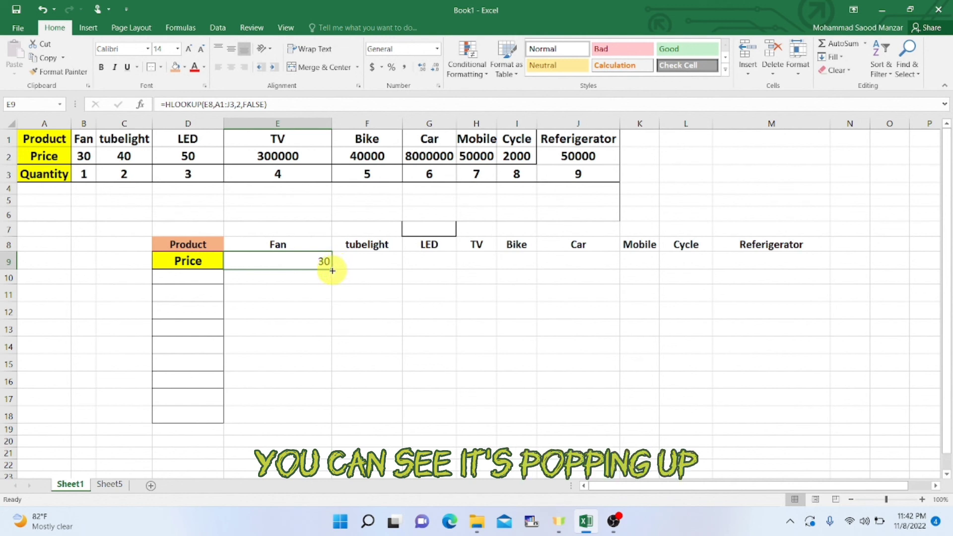
left_click_drag(331, 270, 535, 272)
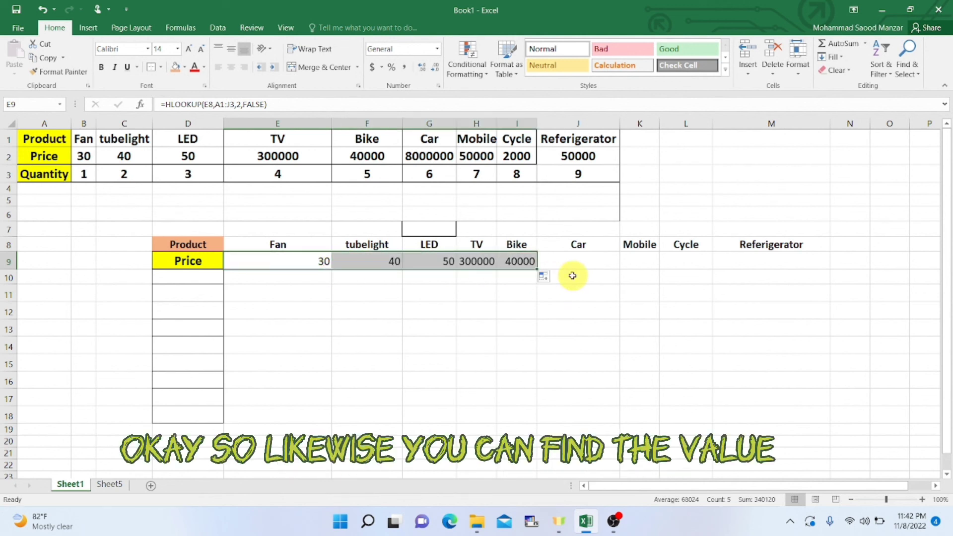
left_click(514, 256)
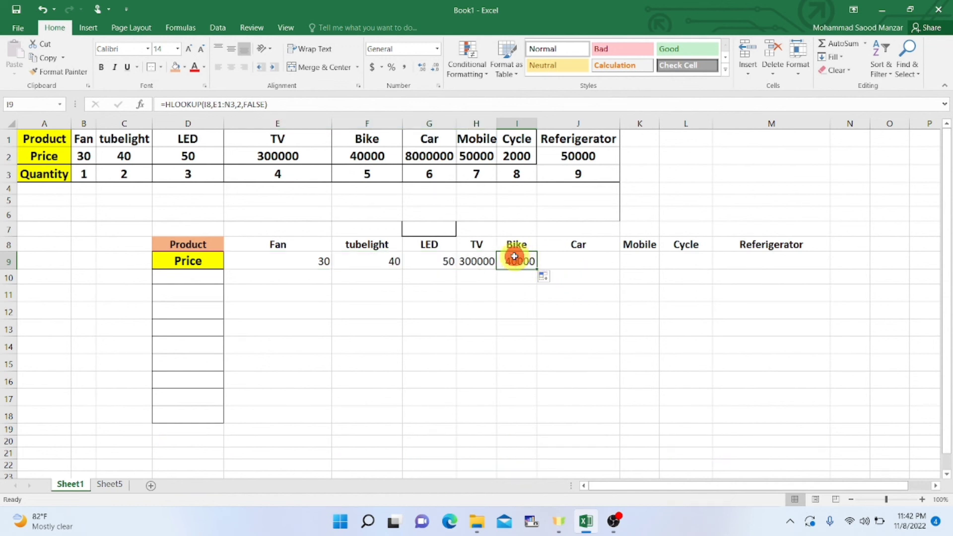
left_click(534, 268)
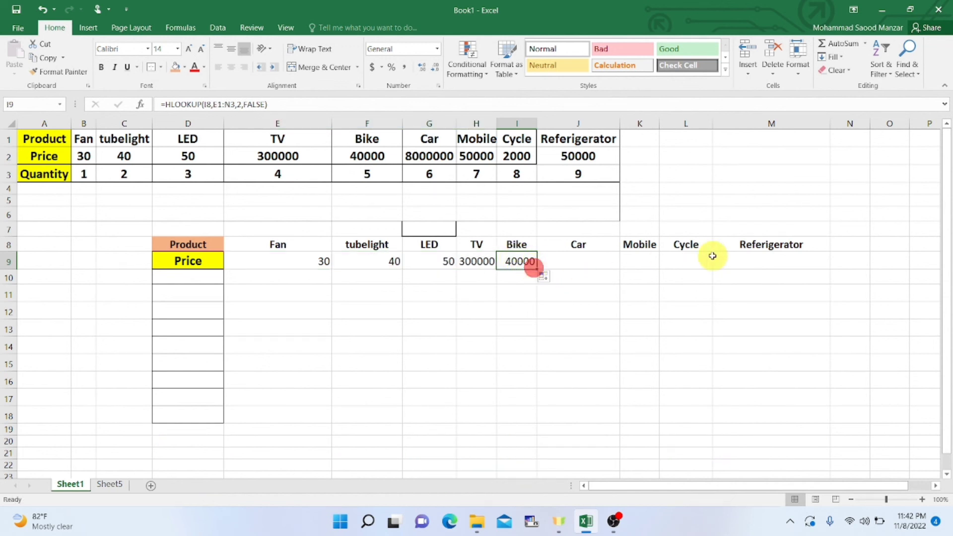
left_click(484, 259)
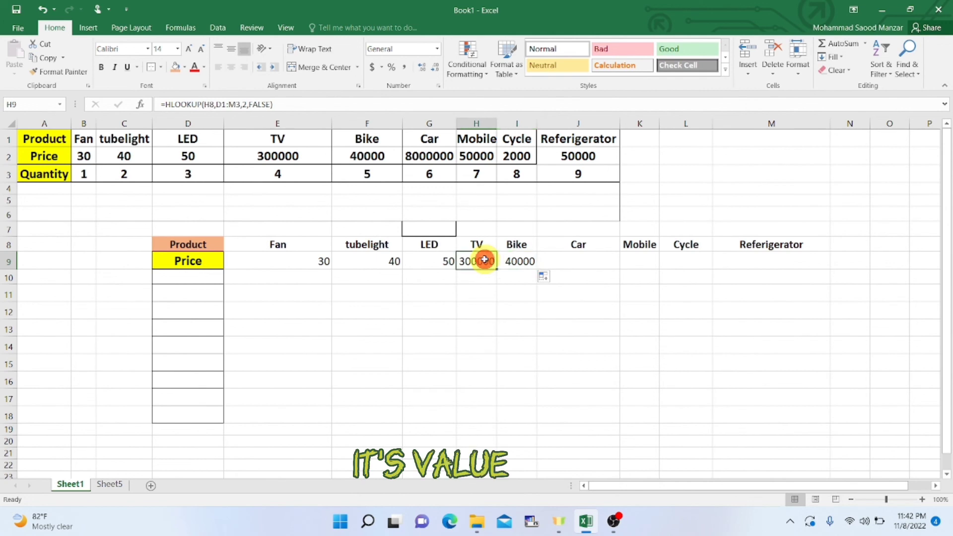
left_click_drag(496, 269, 778, 247)
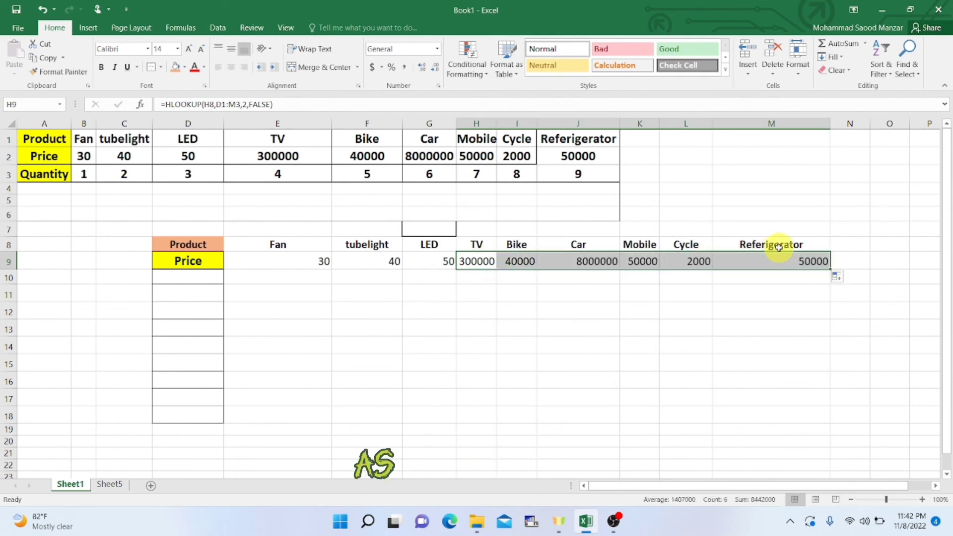
left_click(711, 335)
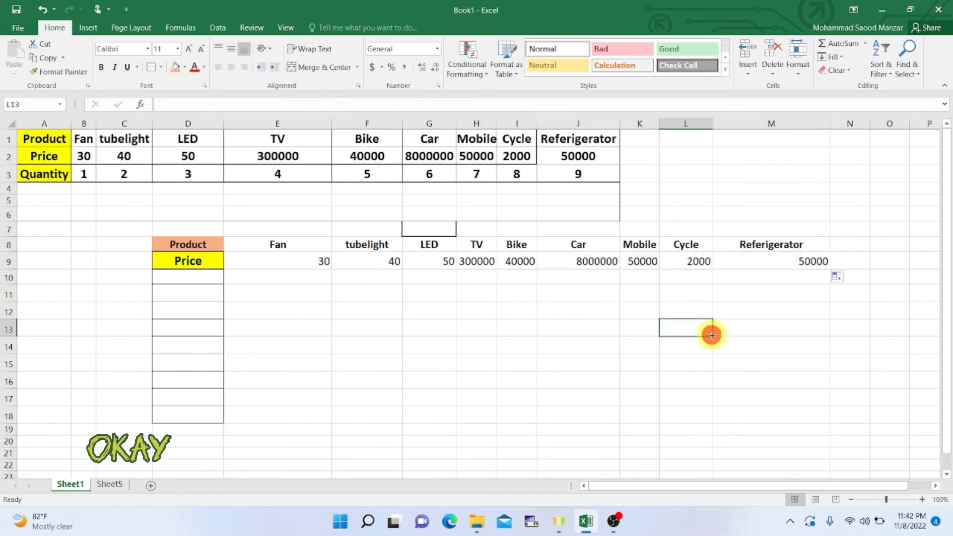